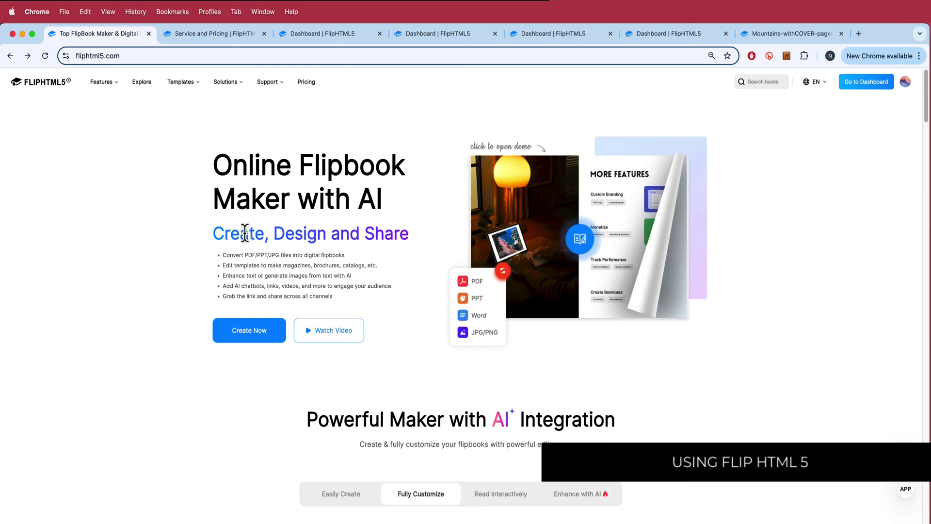
Look over the FlipHTML5 subscription plans and dashboard home page, and bring up the Travel magazine preview.
left_click(219, 35)
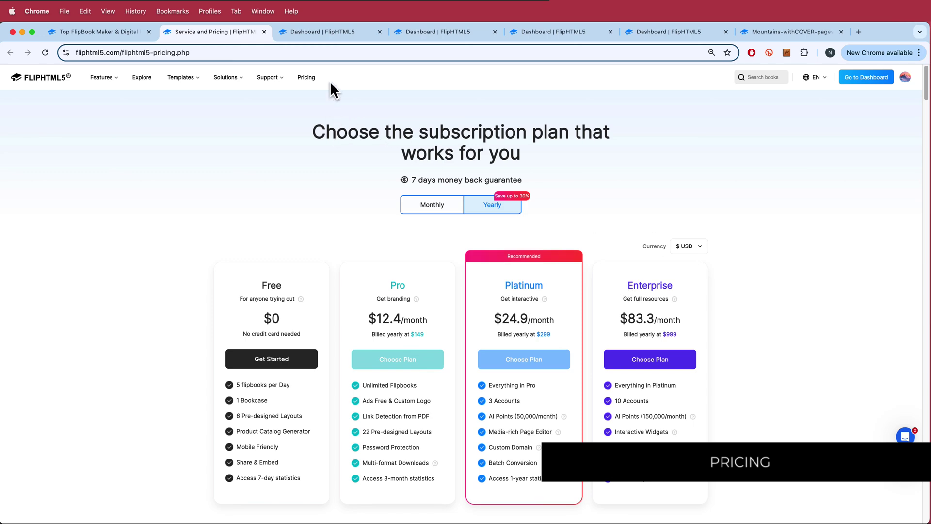
left_click(330, 39)
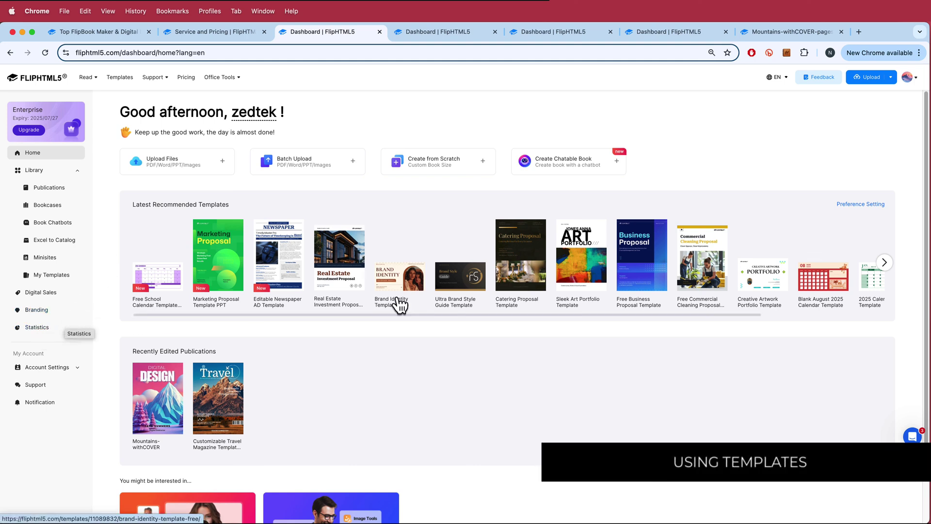
key("ctrl+Tab")
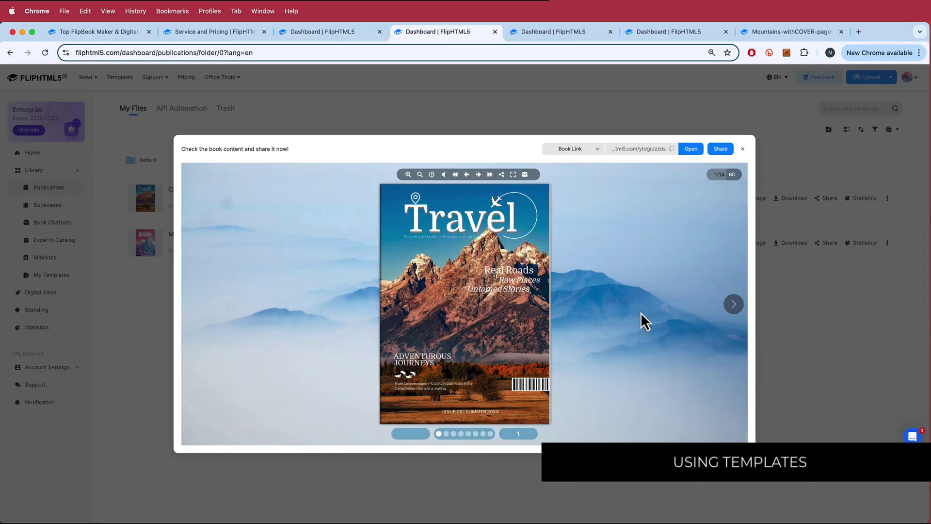
Flip forward through the Travel magazine preview from the front cover to the back cover.
left_click(733, 306)
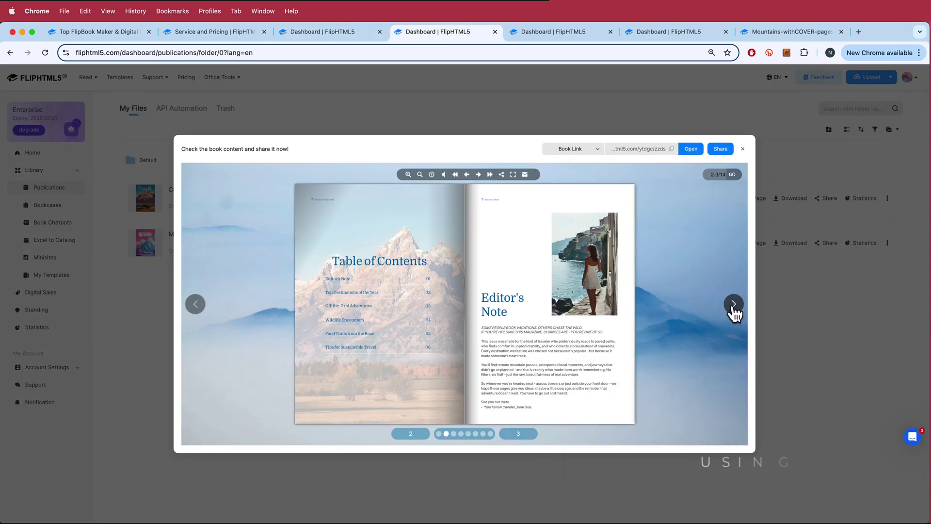
left_click(733, 306)
left_click(734, 305)
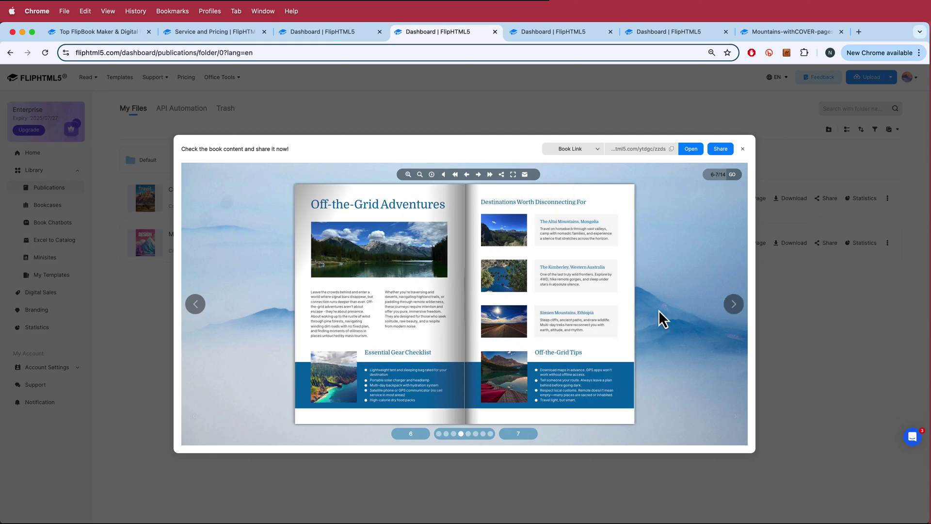
left_click(734, 305)
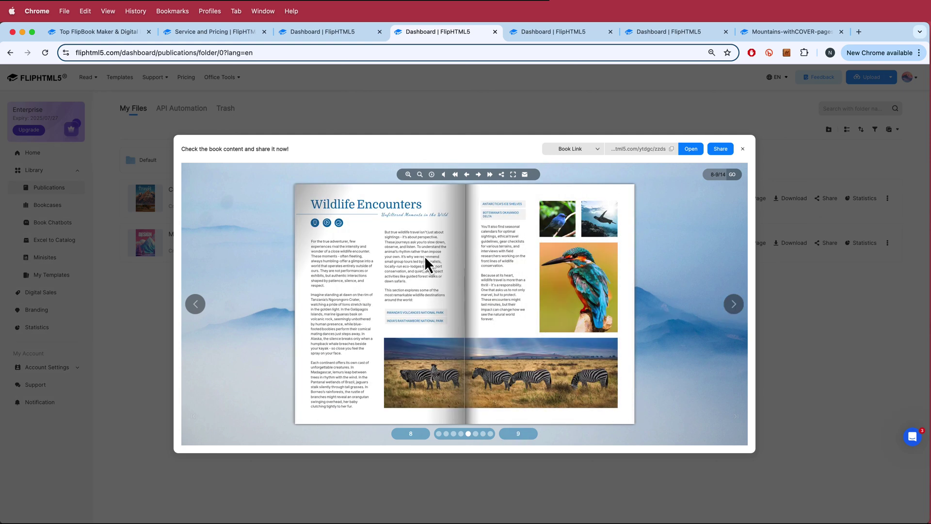
left_click_drag(624, 194, 276, 209)
left_click_drag(623, 193, 300, 186)
left_click_drag(620, 189, 378, 194)
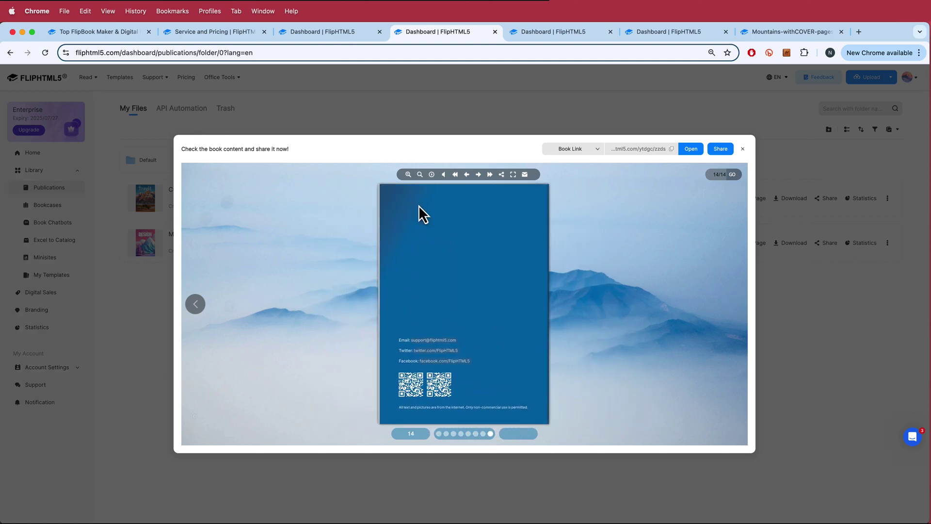
Flip back through the Travel magazine preview to the Table of Contents spread and close the preview.
left_click(195, 304)
left_click(196, 303)
left_click(195, 304)
left_click(196, 304)
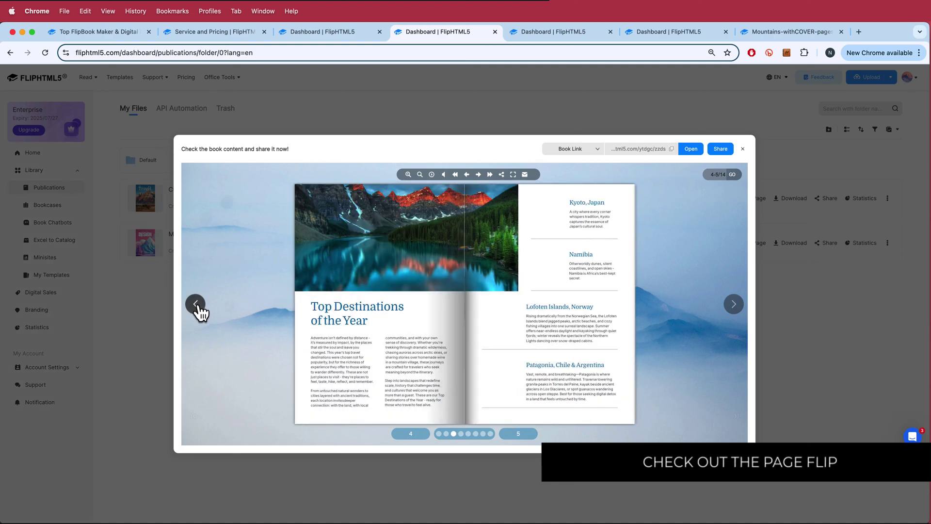
left_click(195, 304)
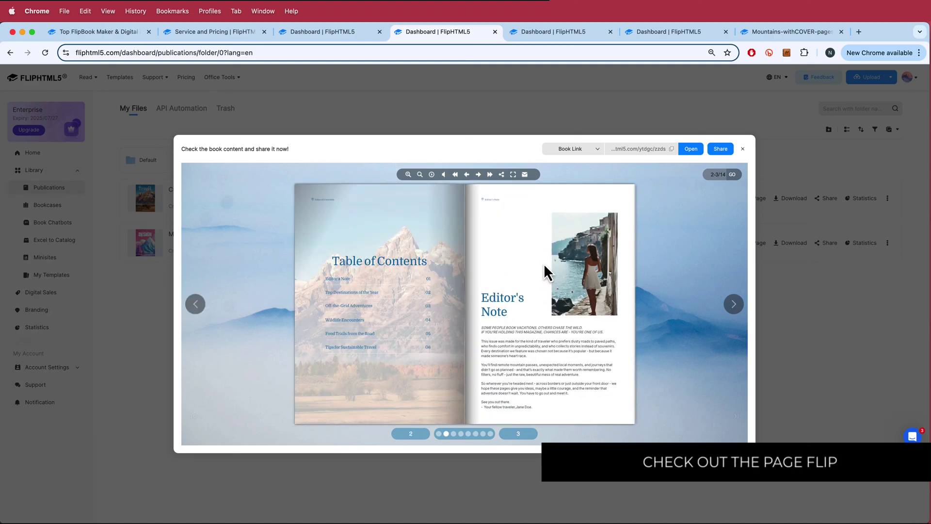
left_click(742, 148)
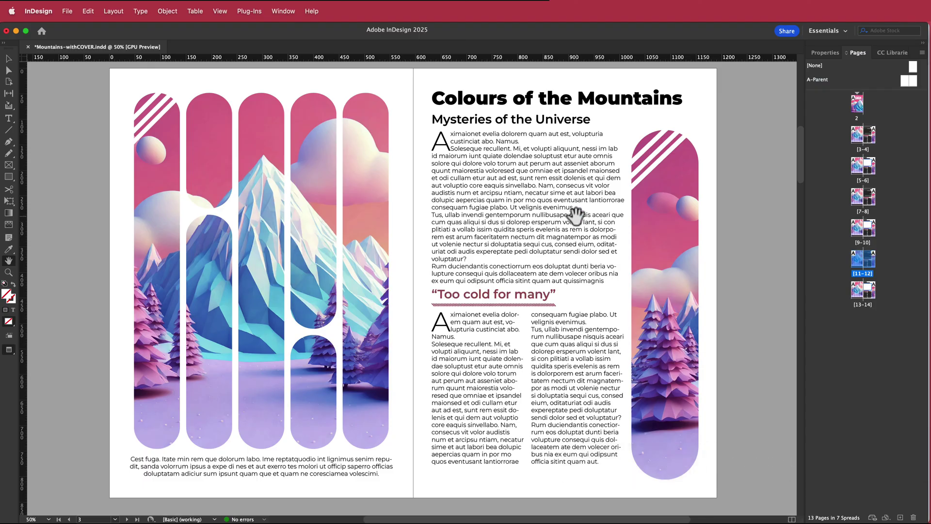
Switch to InDesign and examine the cover and inner spreads of the Mountains-withCOVER layout.
scroll(606, 248, "up", 10)
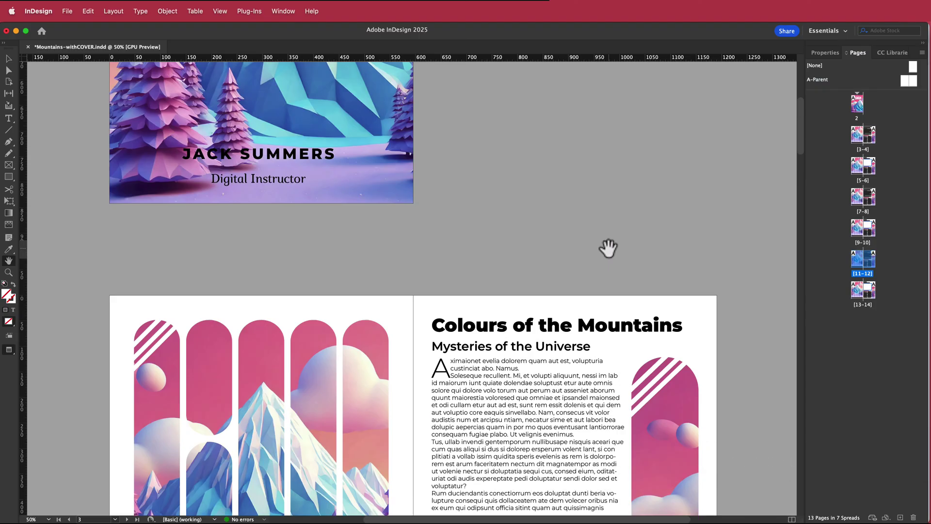
scroll(608, 249, "up", 3)
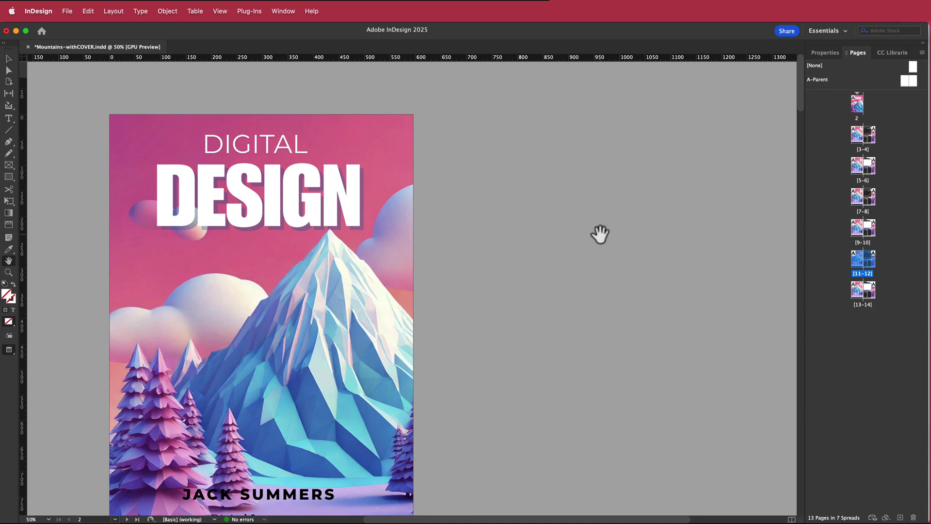
scroll(609, 248, "down", 15)
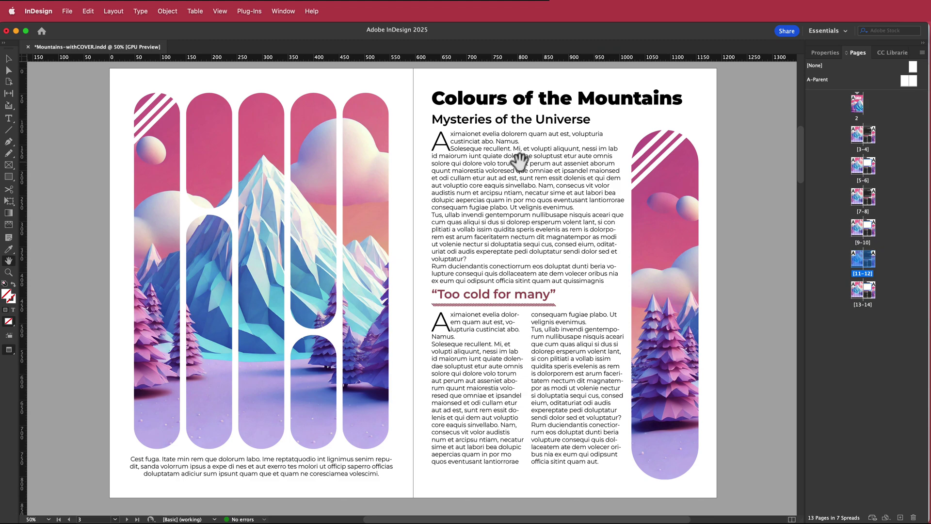
scroll(563, 166, "down", 20)
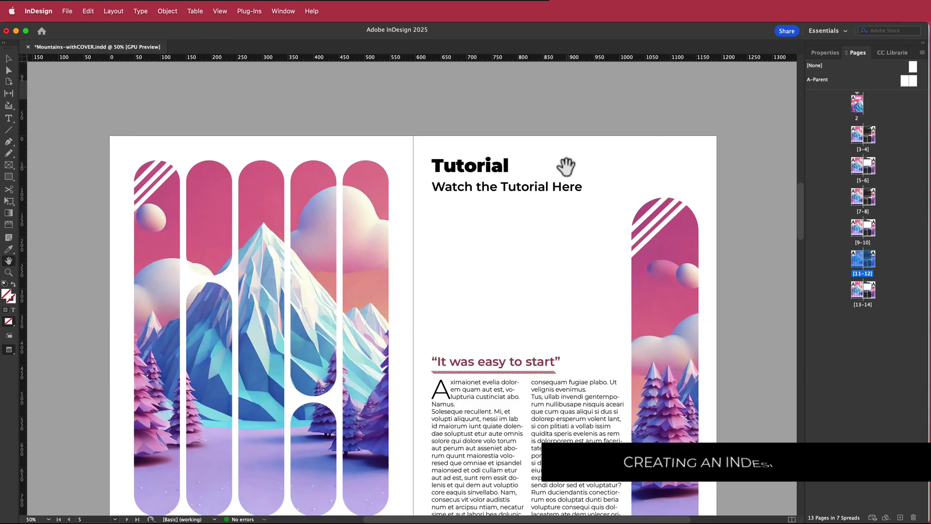
scroll(564, 166, "up", 10)
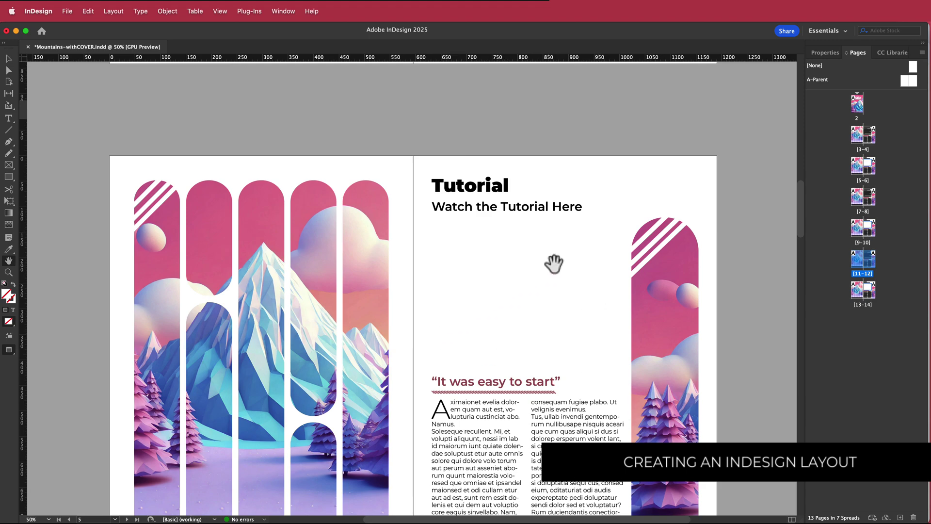
scroll(556, 265, "down", 10)
scroll(557, 265, "up", 10)
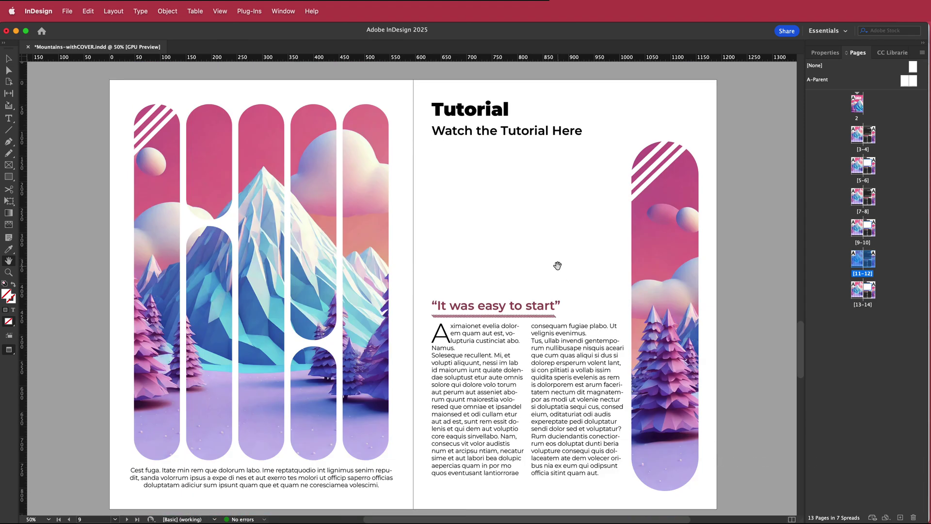
scroll(555, 264, "down", 5)
scroll(572, 269, "up", 10)
scroll(588, 273, "up", 10)
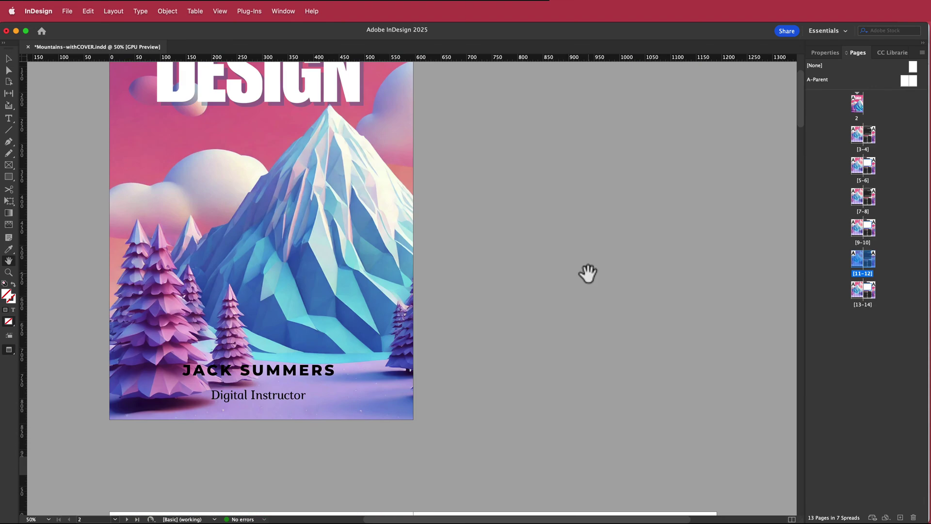
Return to the FlipHTML5 dashboard in the browser and upload the Mountains-withCOVER document as a new flipbook.
left_click(69, 17)
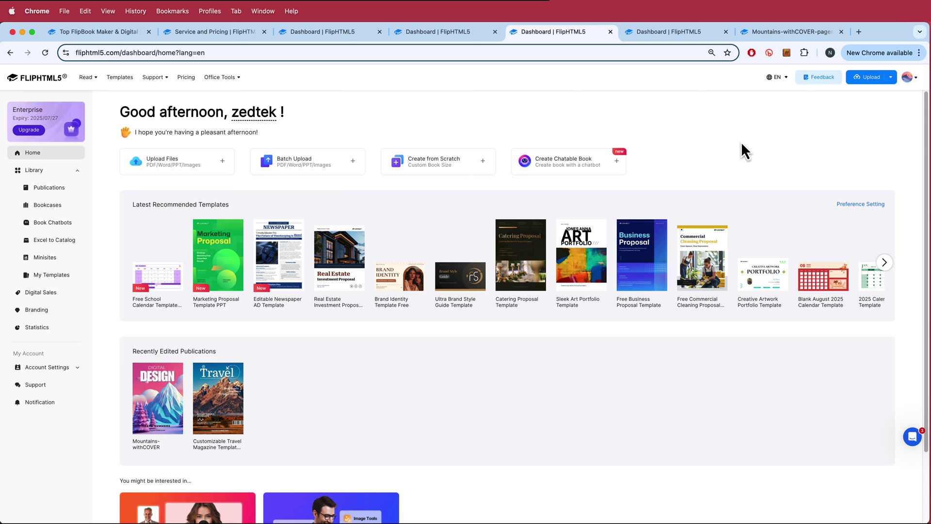
left_click(870, 80)
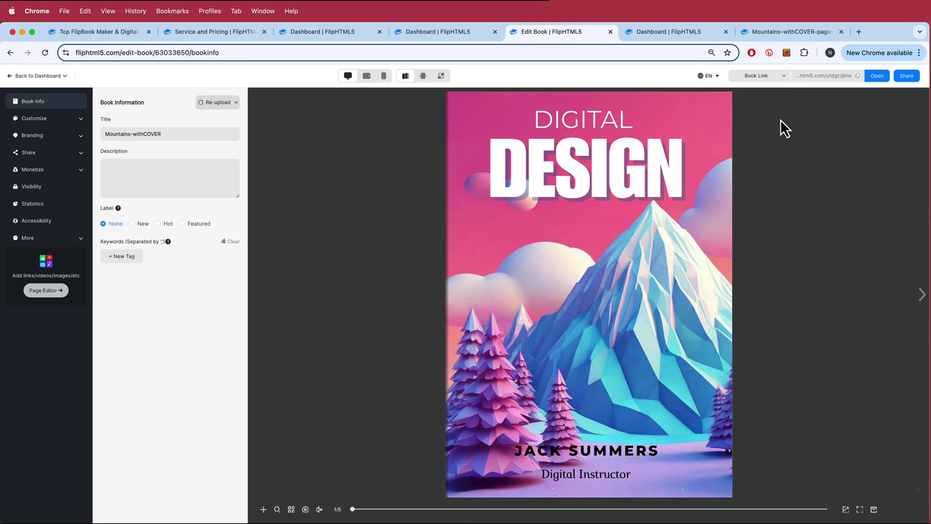
Flip through the uploaded Mountains-withCOVER book to the Tutorial spread, back to the cover, and forward again.
left_click_drag(726, 97, 302, 103)
left_click_drag(858, 104, 492, 148)
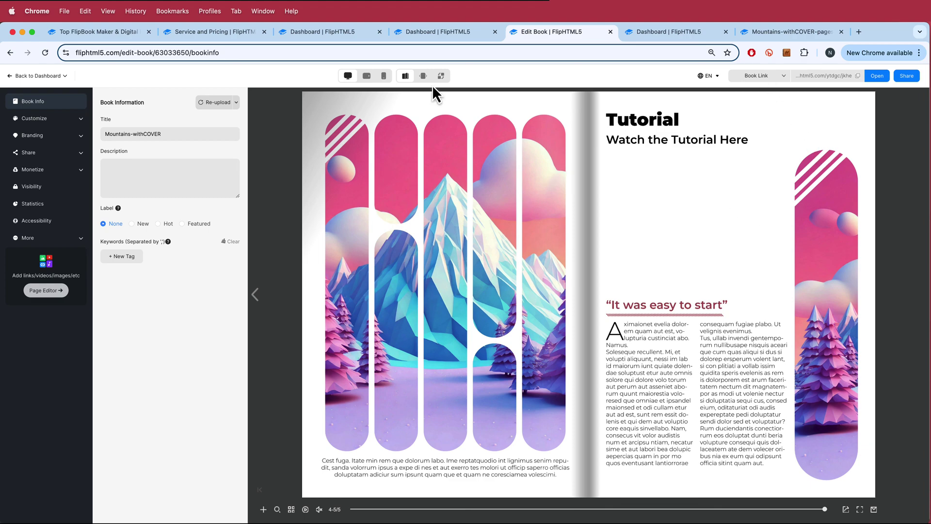
left_click_drag(312, 104, 874, 105)
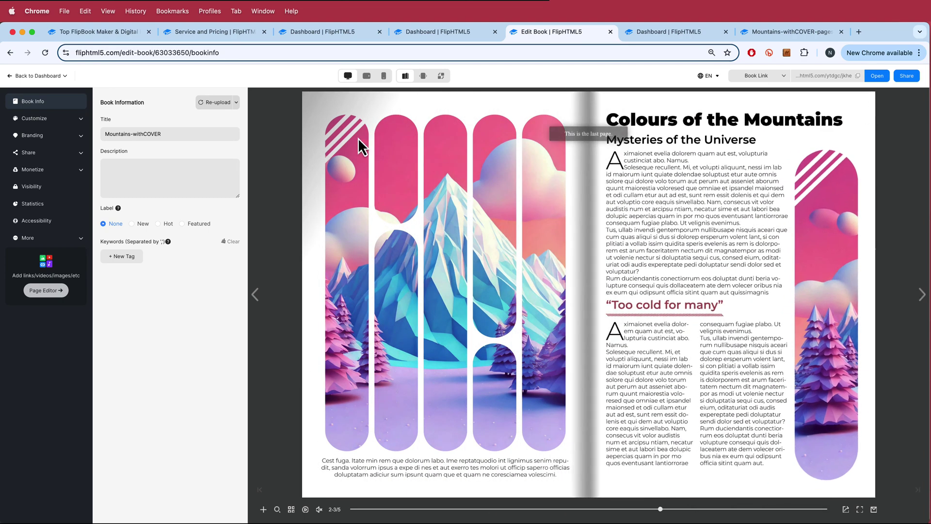
left_click_drag(318, 114, 742, 119)
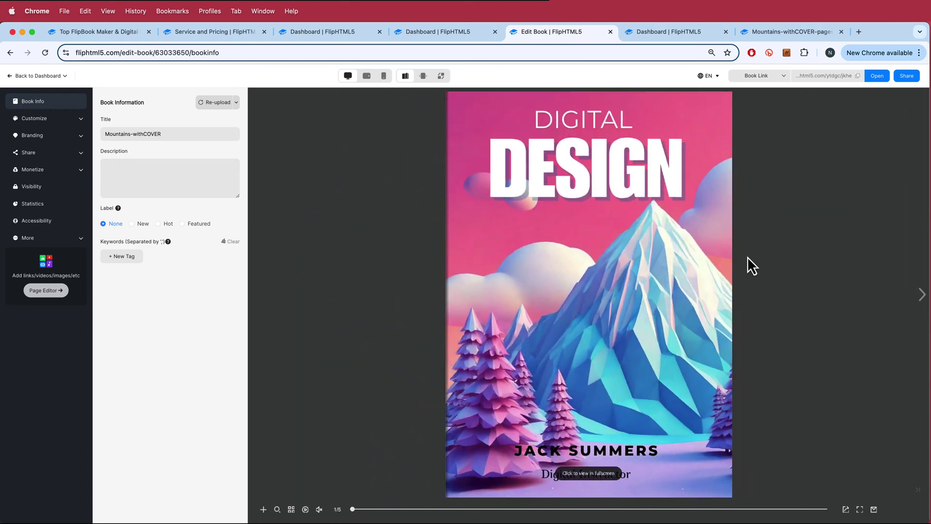
left_click(921, 295)
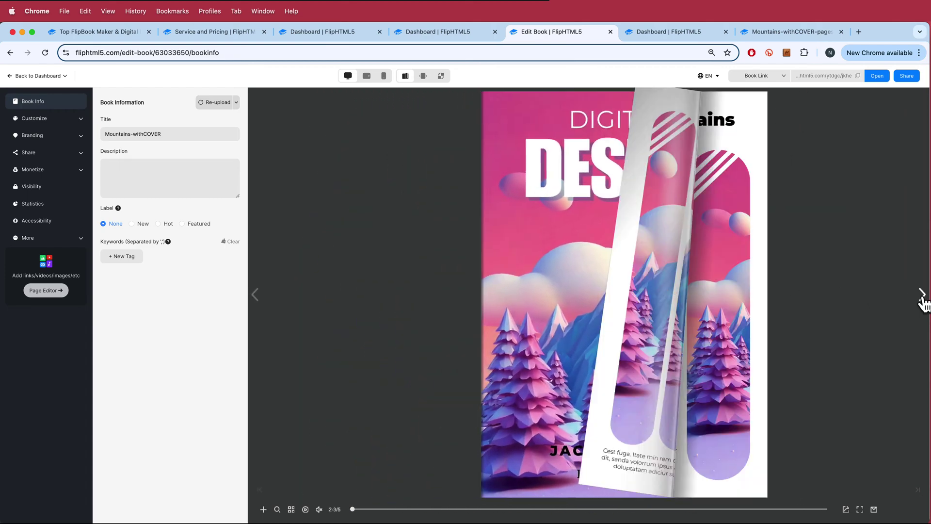
left_click(922, 297)
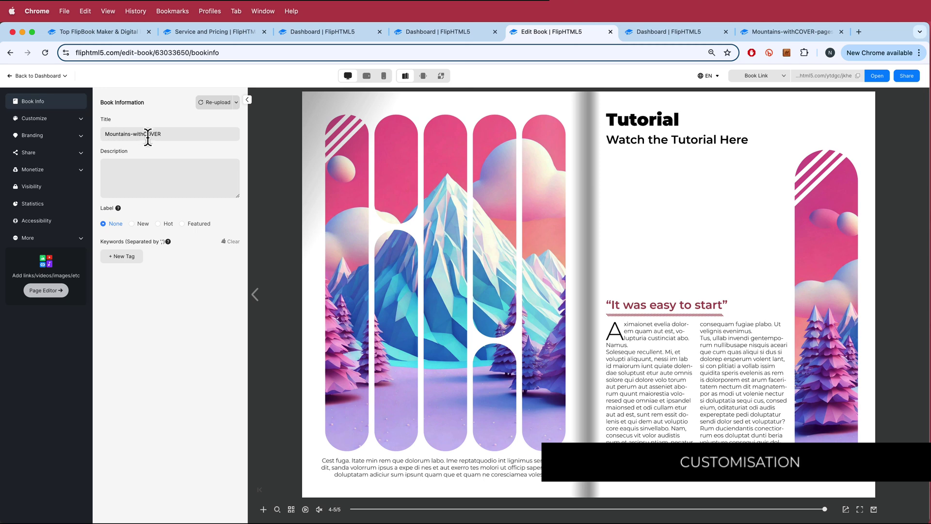
Set the flipbook's Page Flip Time to 2.3 in the design settings and preview the page turns with auto flip.
left_click(22, 119)
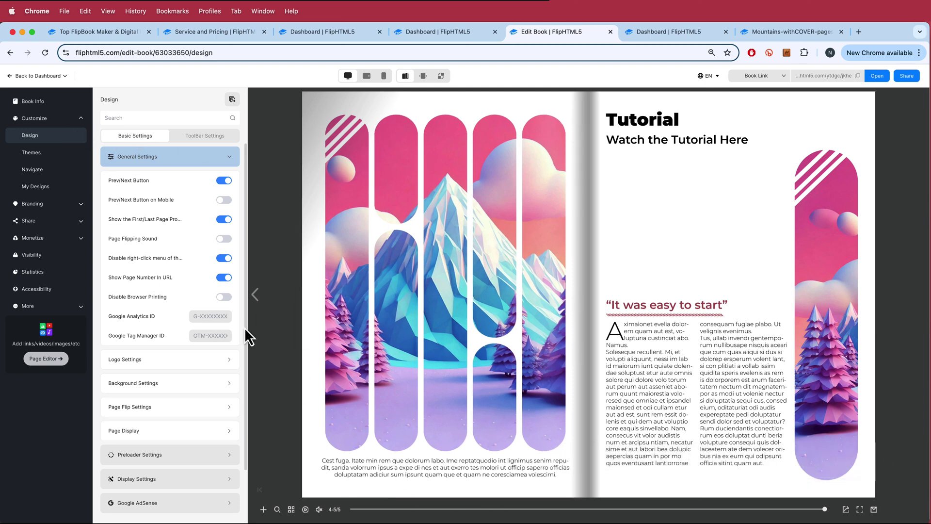
left_click(220, 359)
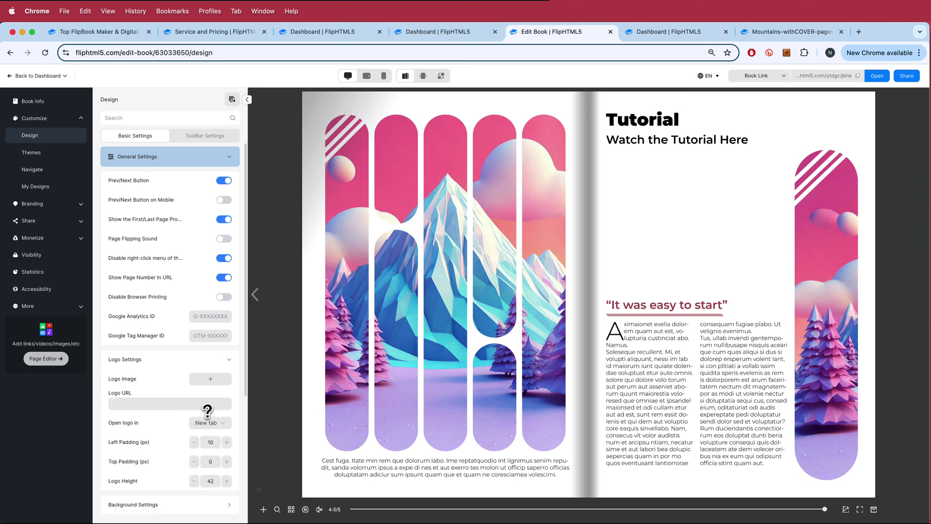
scroll(218, 311, "down", 4)
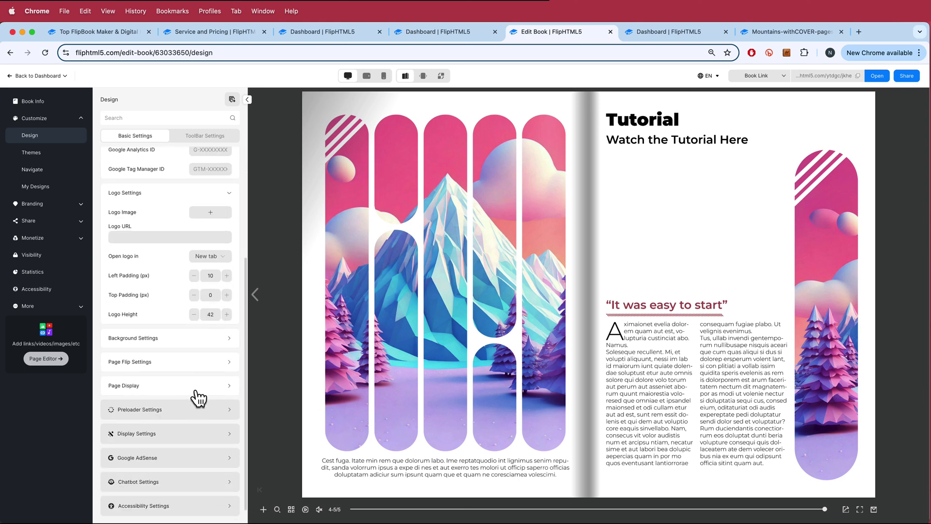
left_click(197, 362)
scroll(189, 342, "down", 2)
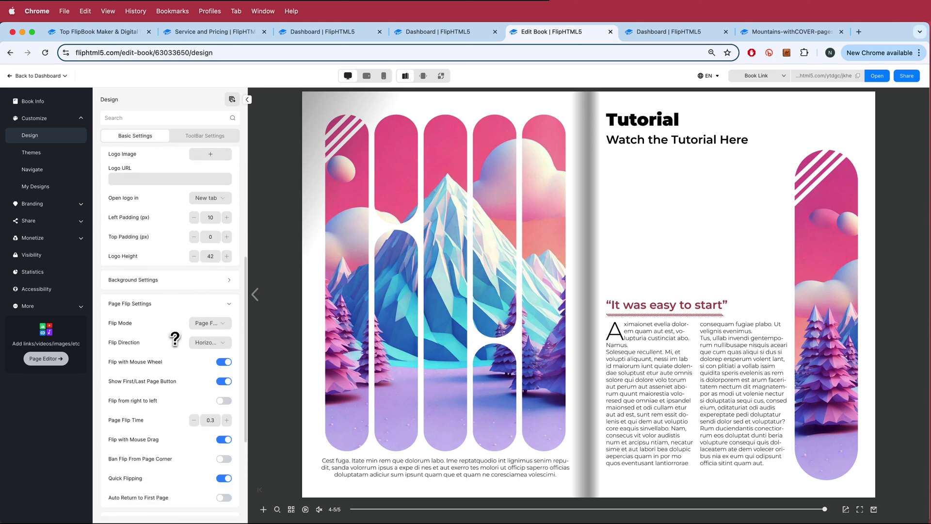
scroll(174, 338, "down", 3)
left_click(226, 304)
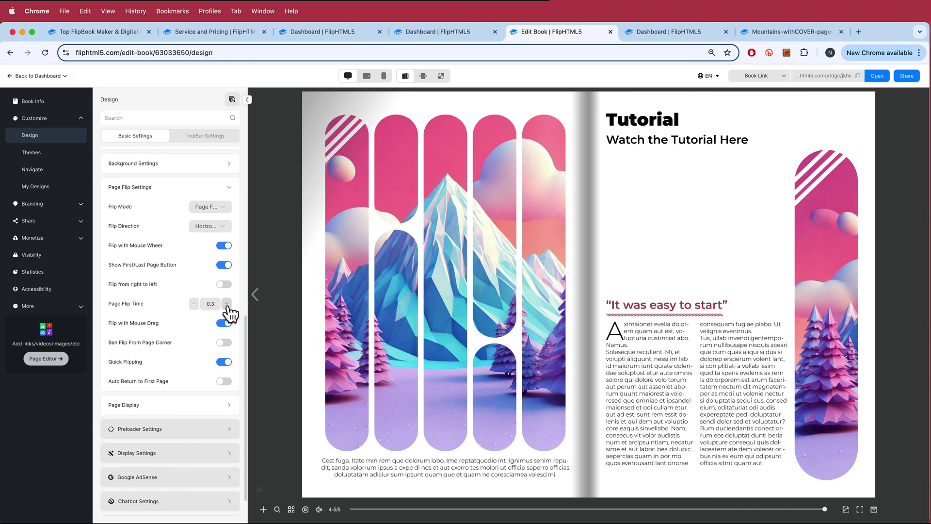
left_click(226, 304)
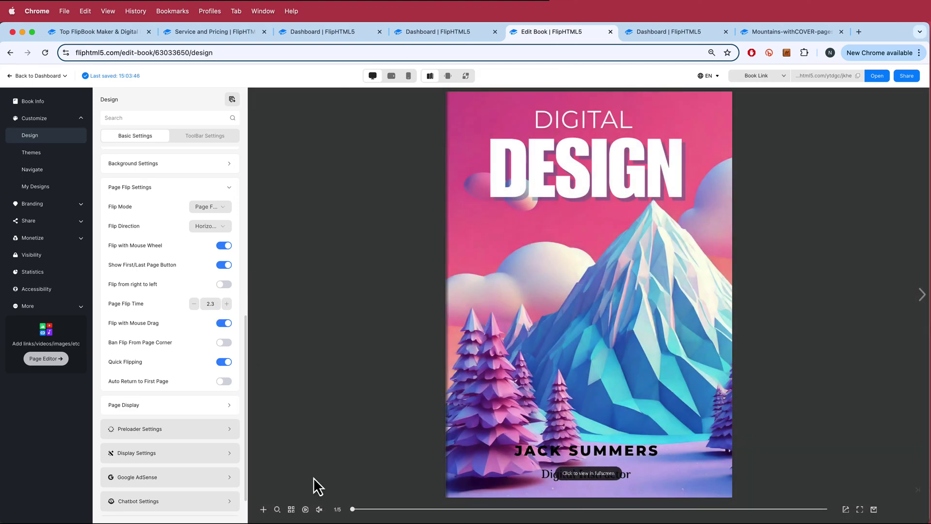
left_click(305, 510)
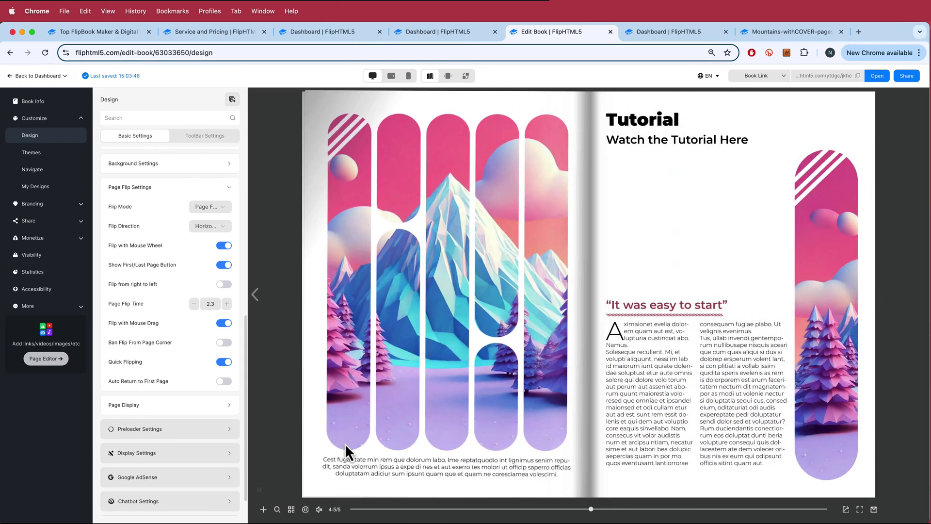
left_click(305, 509)
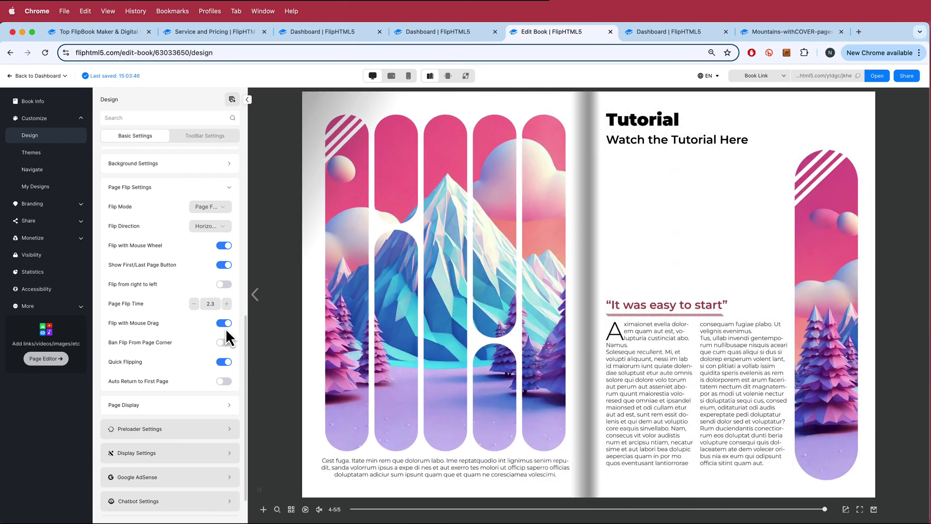
Look over the preloader settings and enable Show QR Code in the flipbook's display settings.
left_click(181, 429)
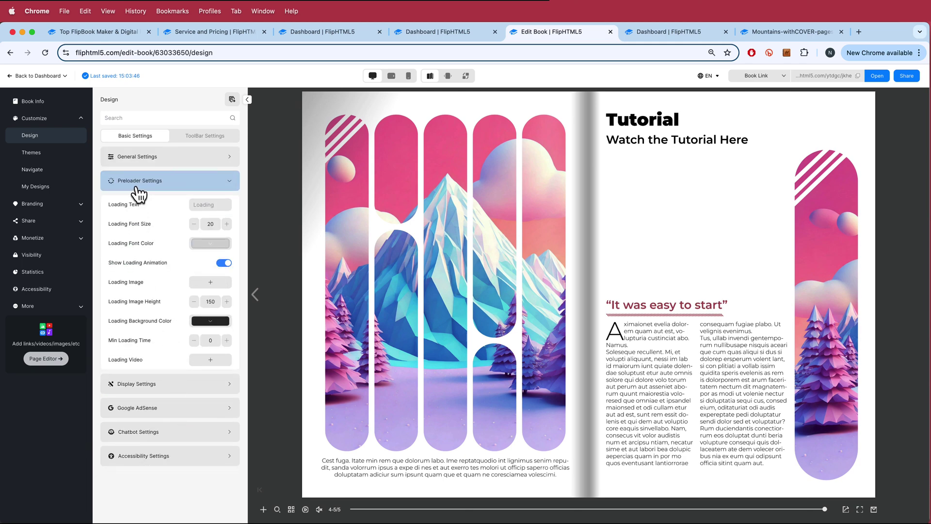
left_click(170, 384)
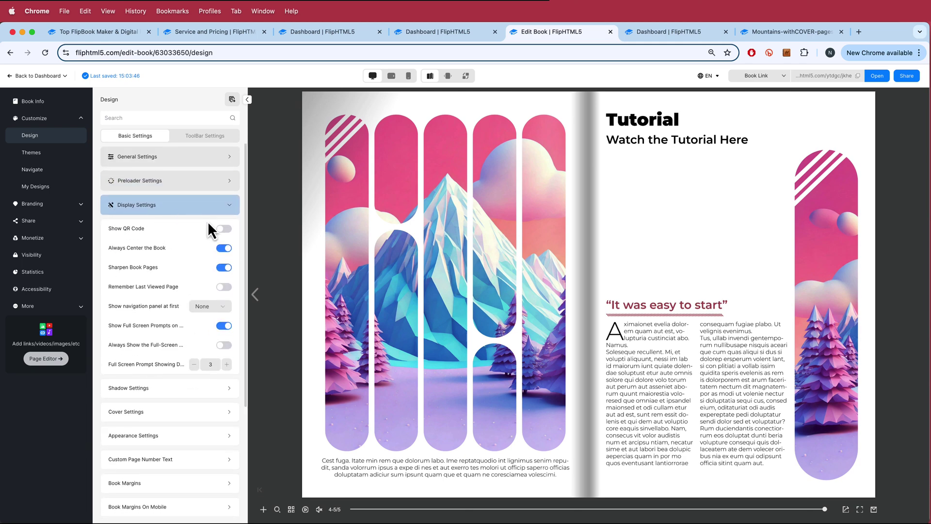
left_click(223, 229)
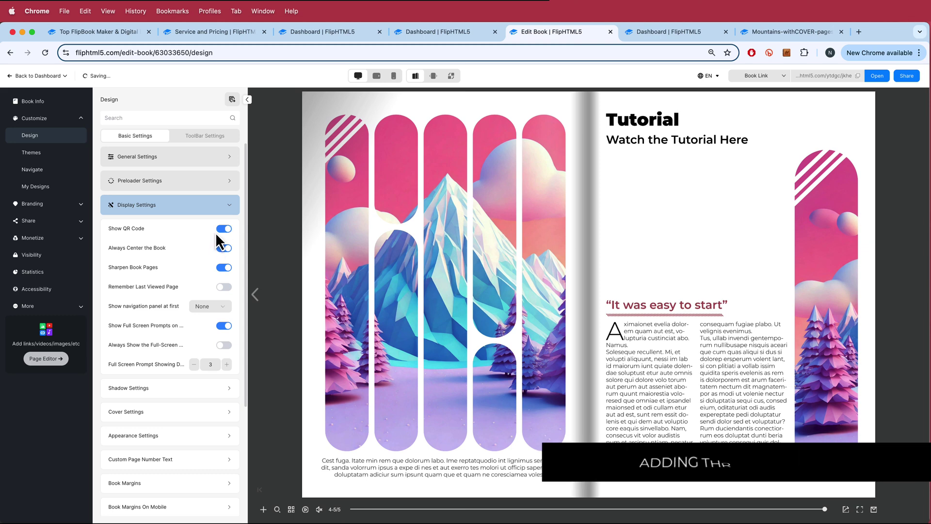
Check the book's QR code display and look over the shadow, cover and book margin settings.
left_click(921, 510)
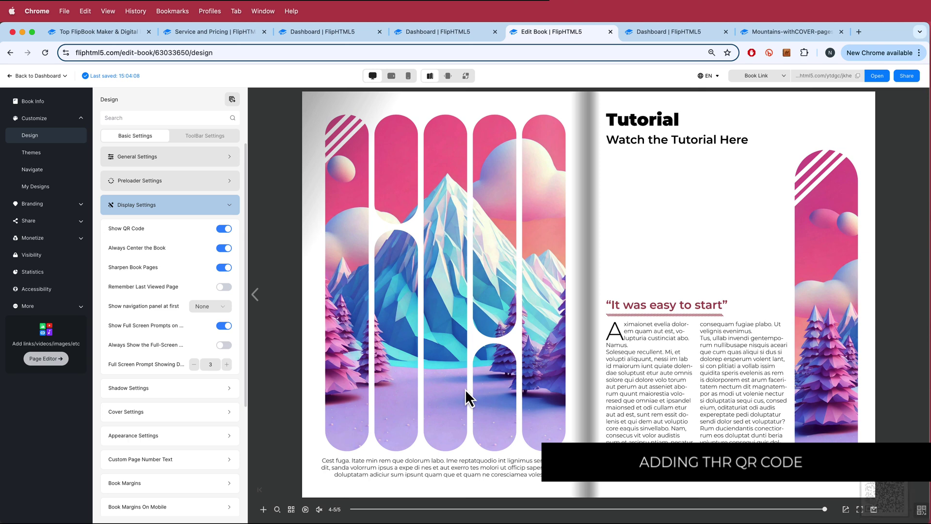
scroll(192, 397, "down", 3)
left_click(195, 339)
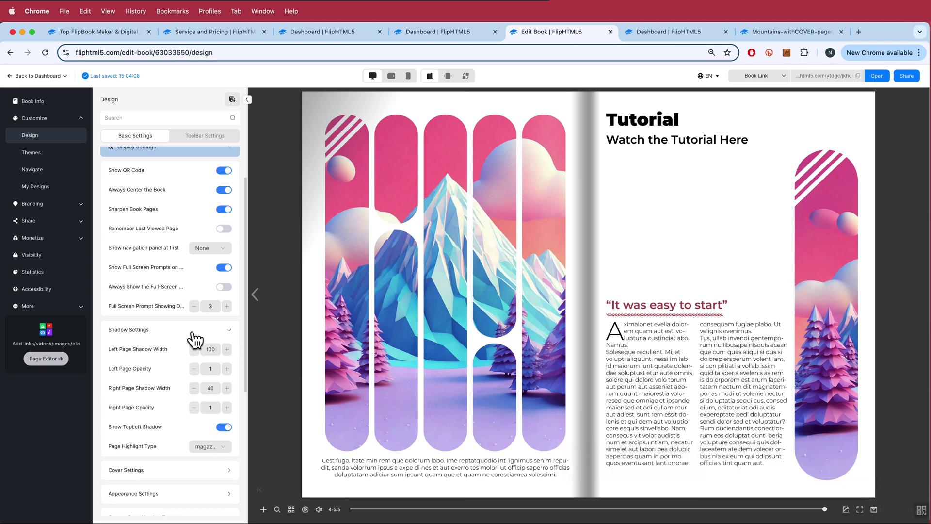
scroll(194, 345, "down", 3)
left_click(187, 356)
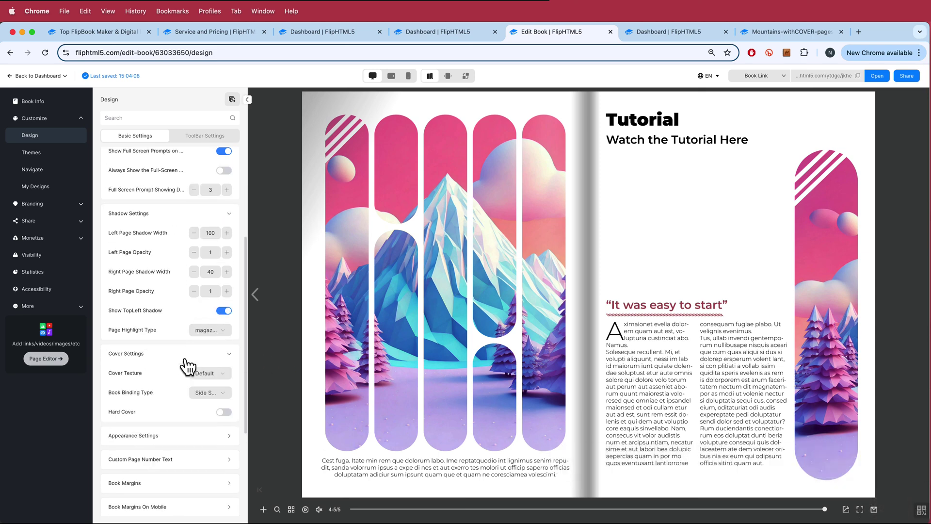
scroll(186, 364, "down", 3)
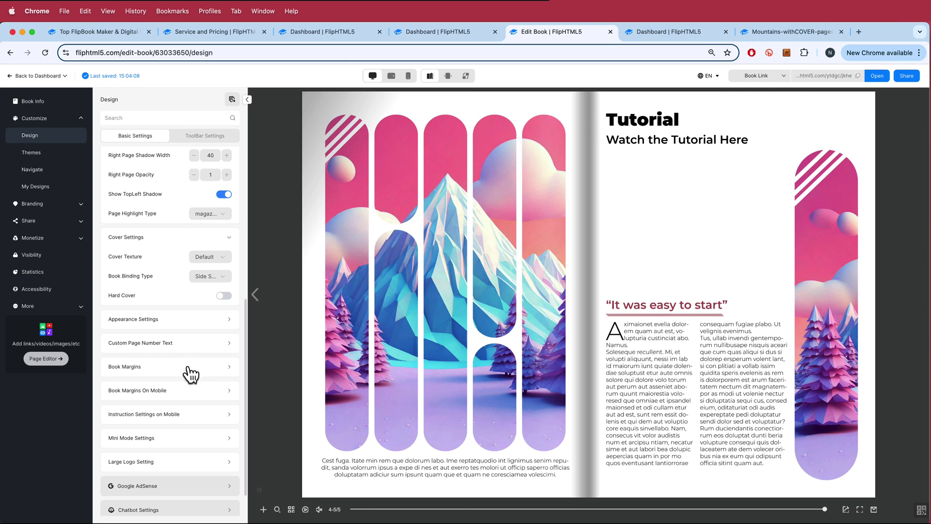
left_click(190, 372)
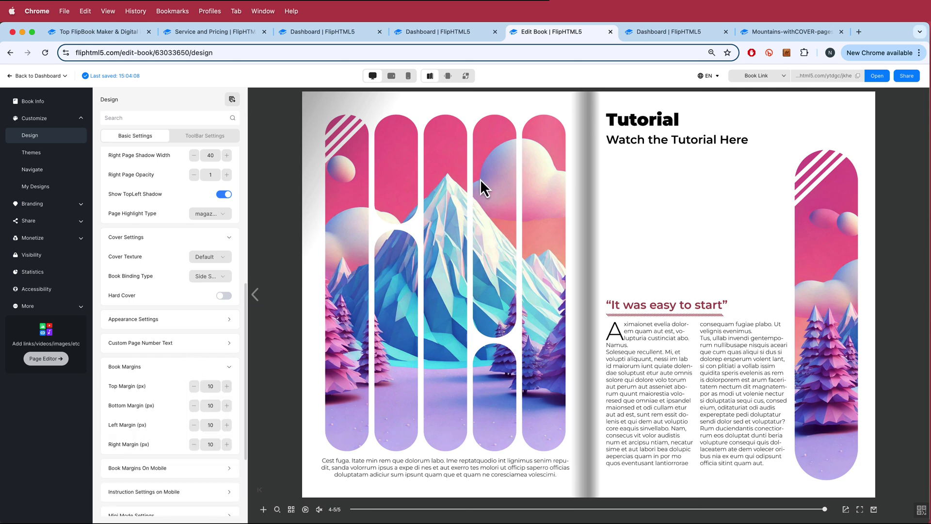
Apply the Facile layout theme to the flipbook.
left_click(52, 156)
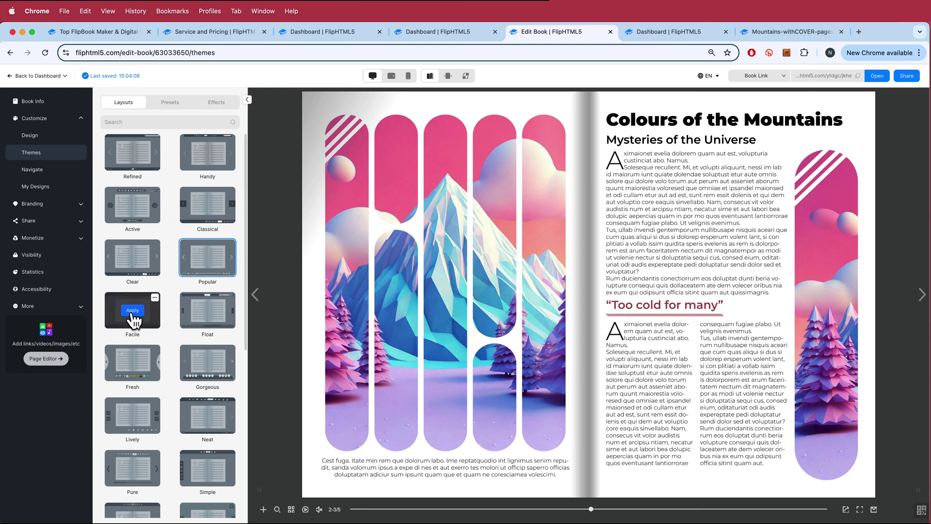
left_click(132, 313)
mouse_move(150, 142)
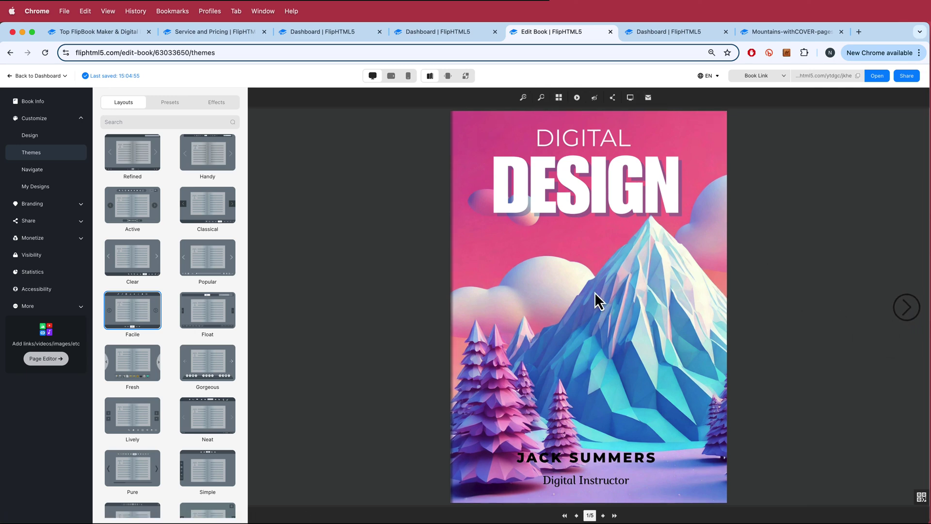
Apply the FreshBlue preset skin to the flipbook and look over the available background effects.
left_click(176, 104)
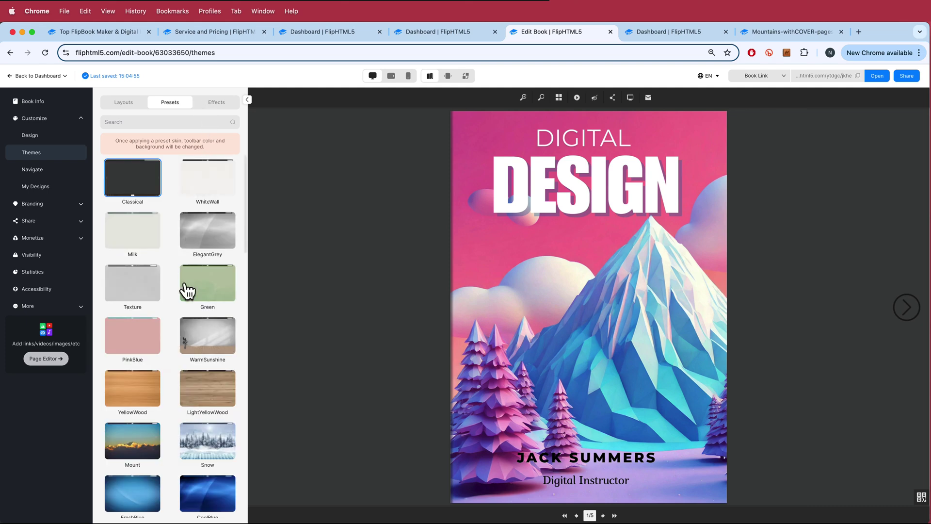
scroll(199, 392, "down", 3)
mouse_move(137, 452)
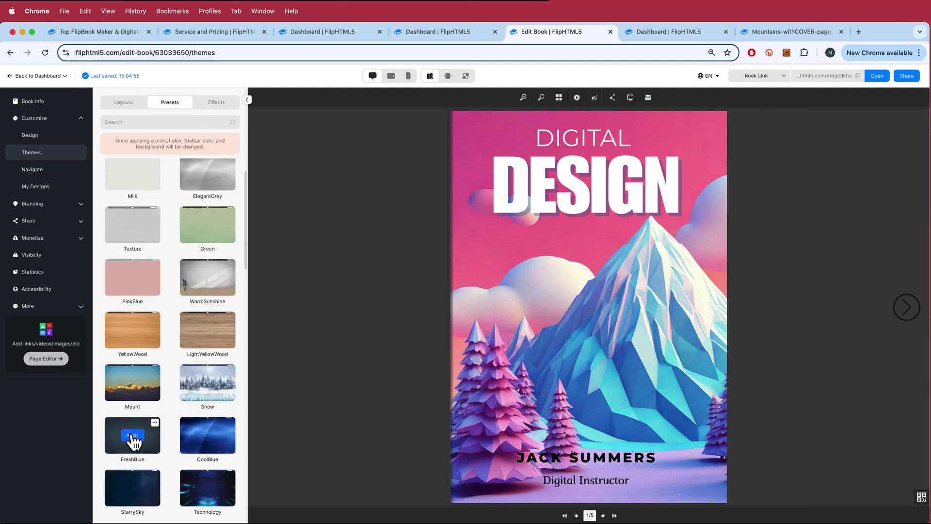
left_click(132, 435)
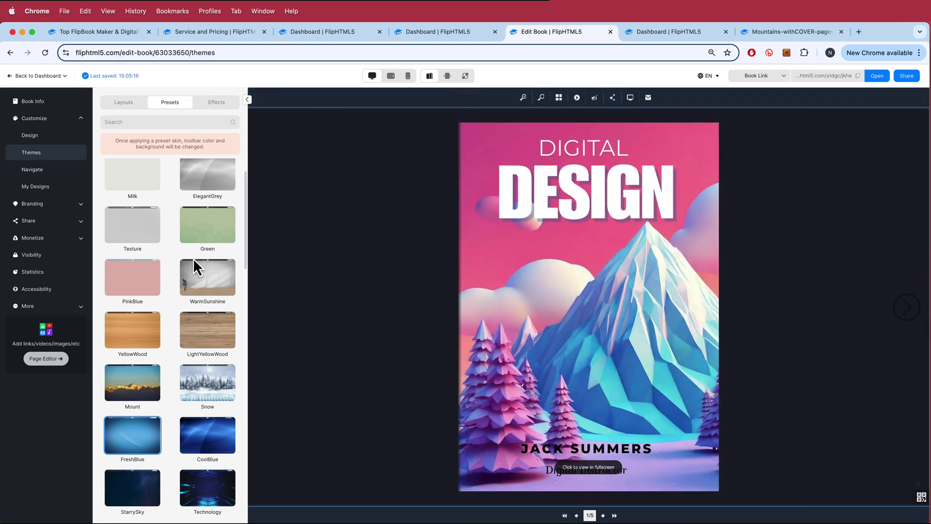
mouse_move(197, 269)
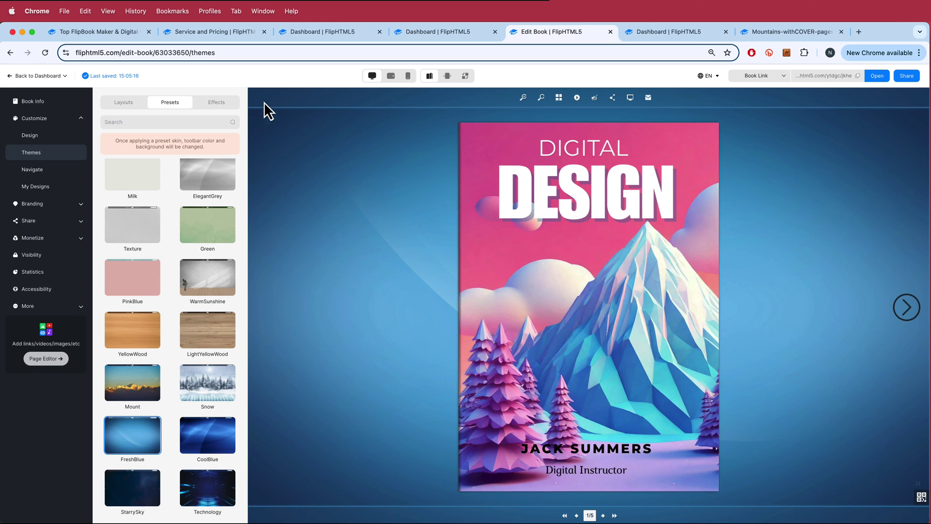
left_click(216, 105)
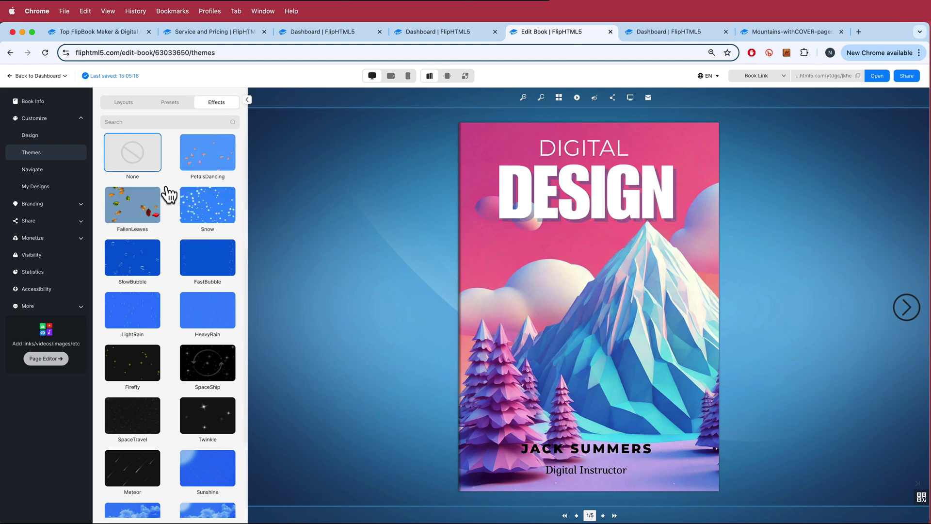
Add The Online Learning Space logo to the flipbook's branding and look over its sharing options.
left_click(51, 208)
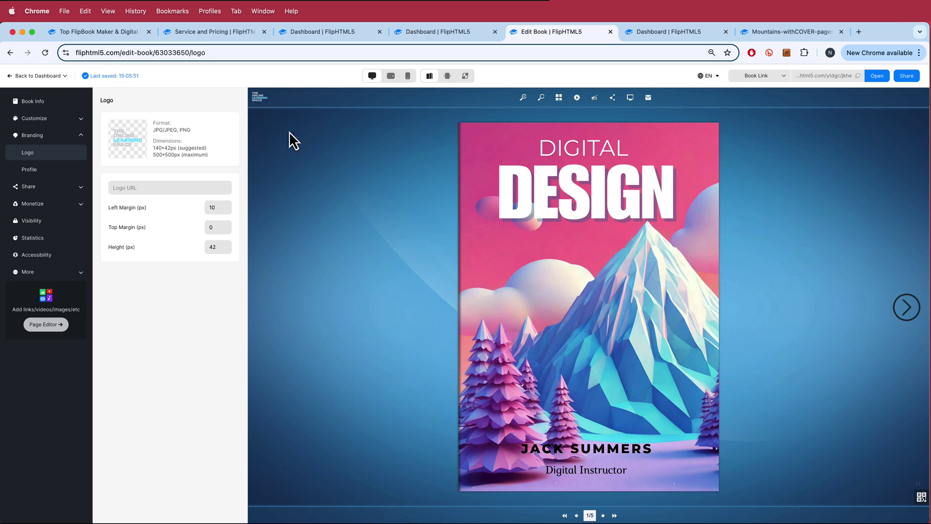
left_click(54, 189)
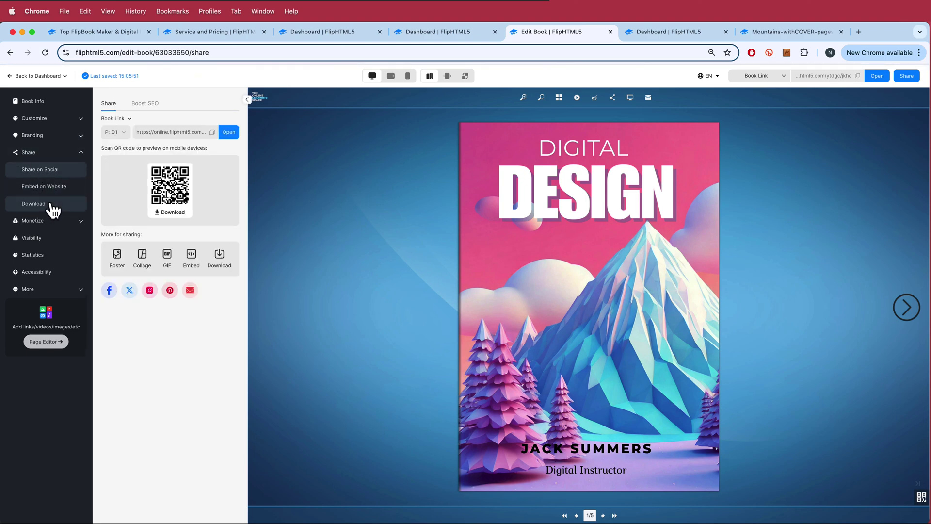
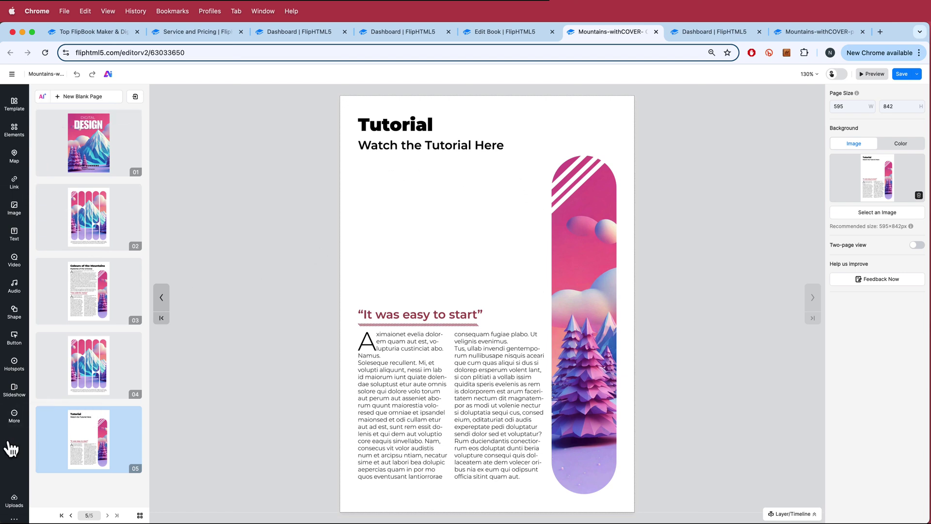
Look through the page editor's templates, elements, link tool and image library on the Tutorial page.
left_click(14, 111)
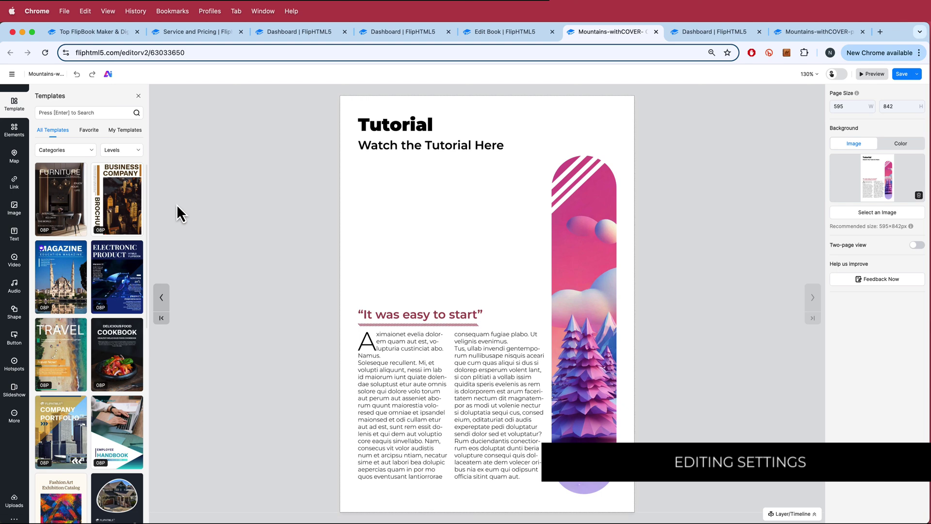
left_click(16, 133)
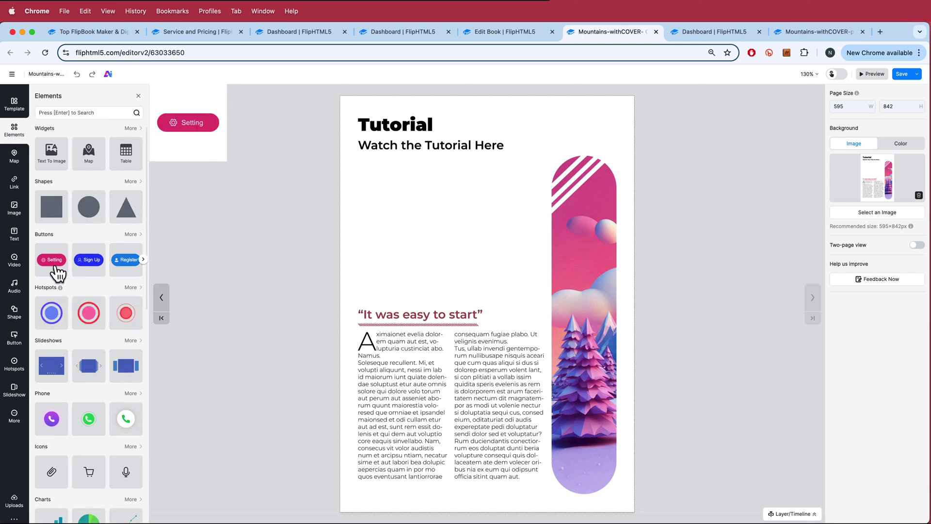
mouse_move(102, 277)
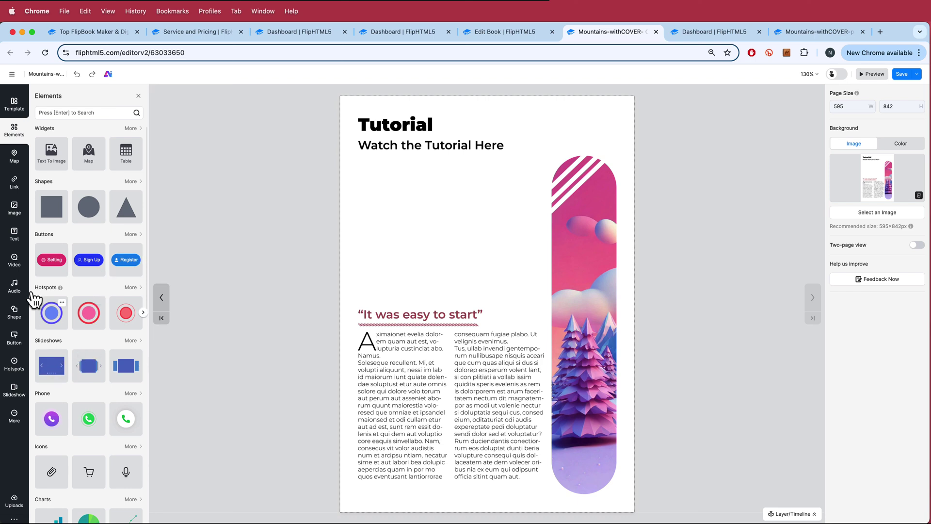
left_click(18, 191)
left_click(14, 210)
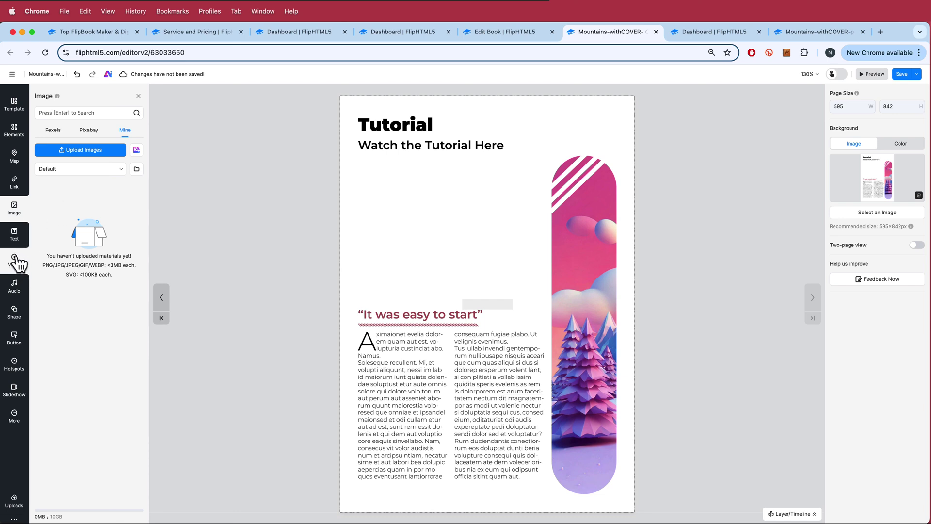
Embed the magazine tutorial's YouTube video by URL below the "Watch the Tutorial Here" heading, sized about 377 × 236.
left_click(15, 261)
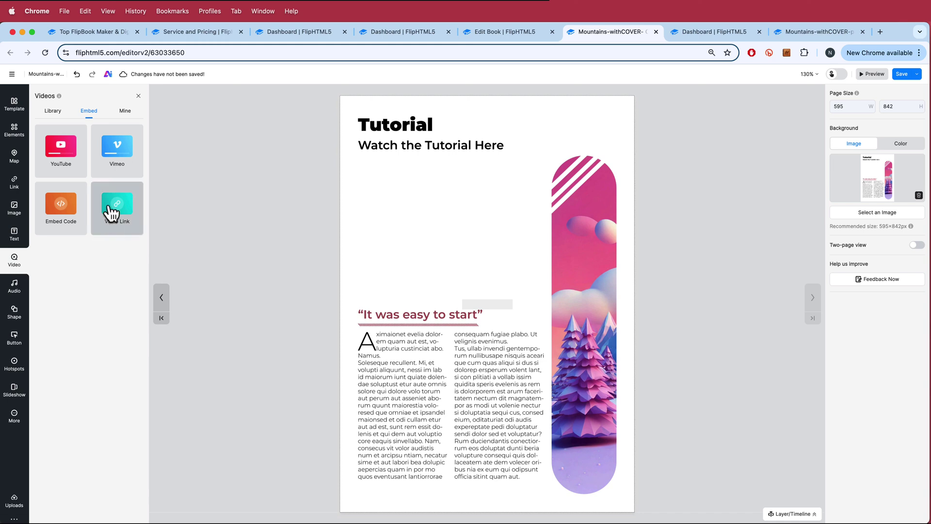
left_click(71, 165)
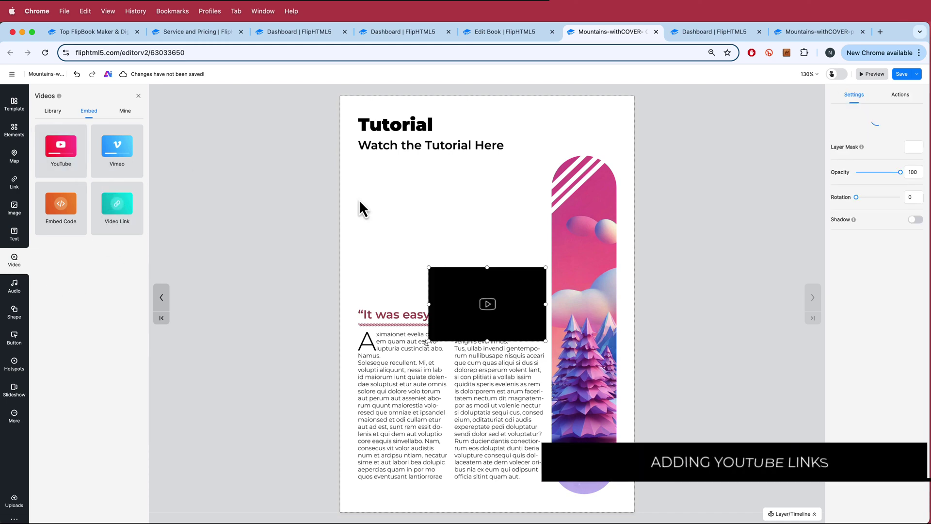
left_click_drag(459, 286, 384, 180)
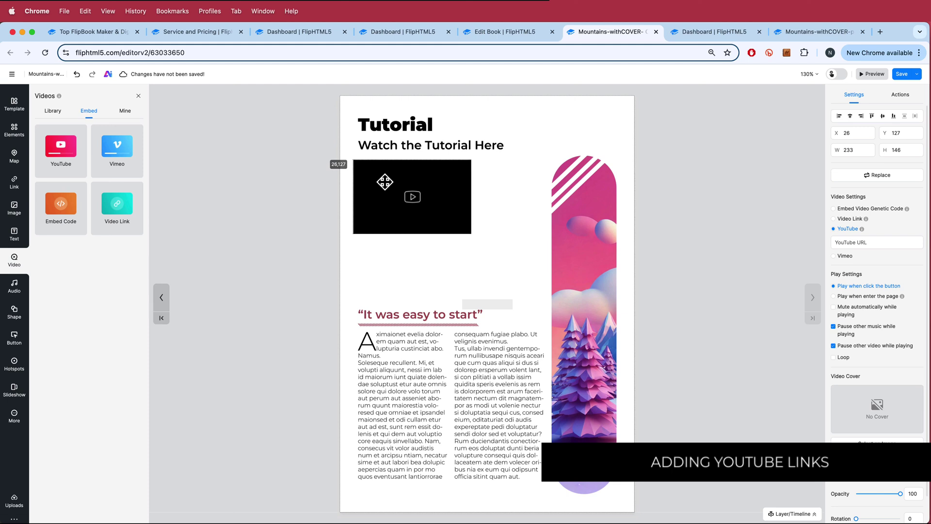
left_click_drag(469, 237, 542, 290)
left_click_drag(517, 223, 517, 221)
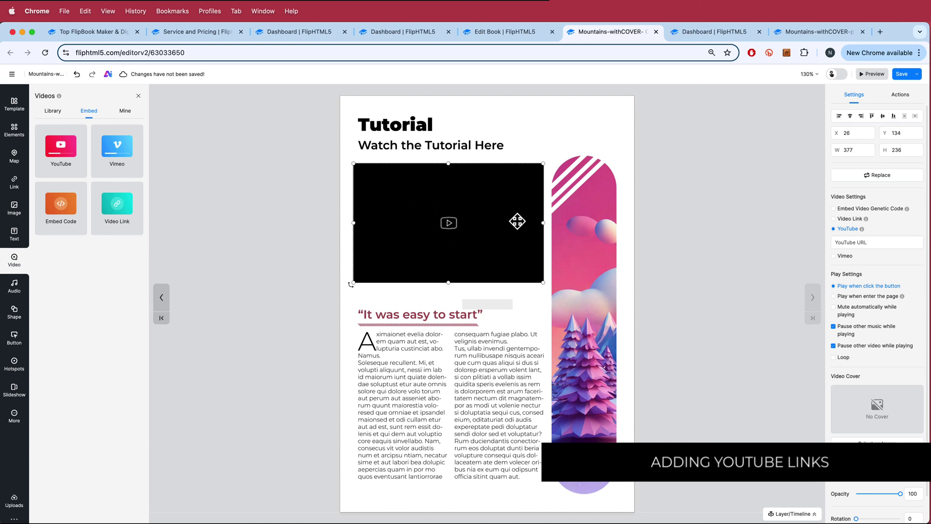
left_click(852, 242)
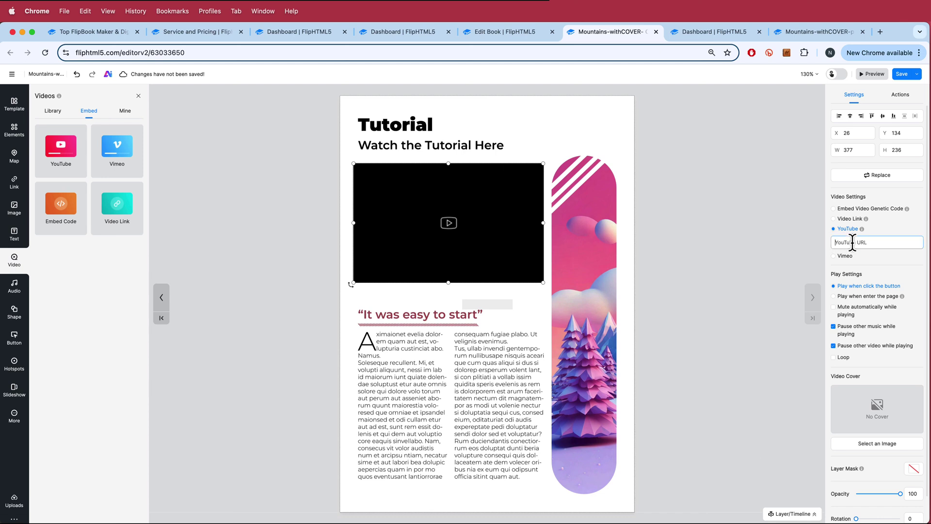
key("super+v")
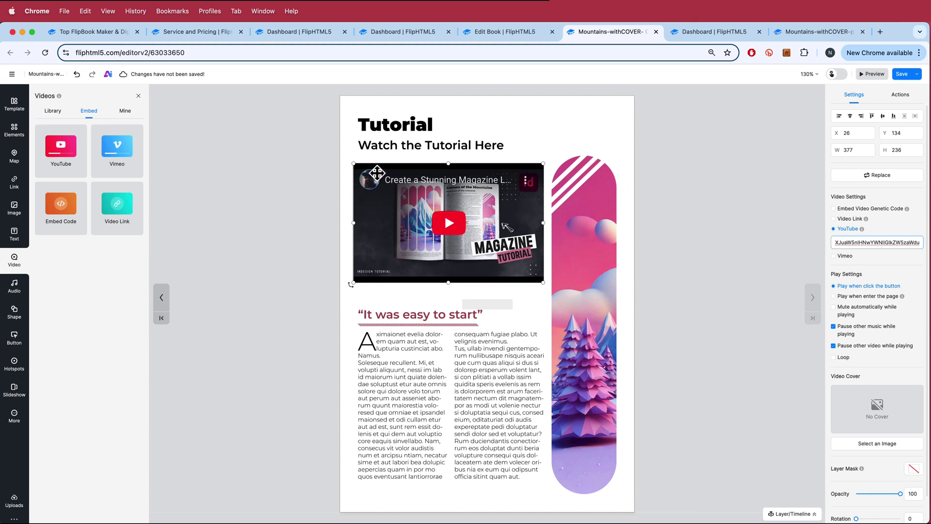
Preview the flipbook's Tutorial spread with the embedded video, and return to the page editor.
left_click(875, 75)
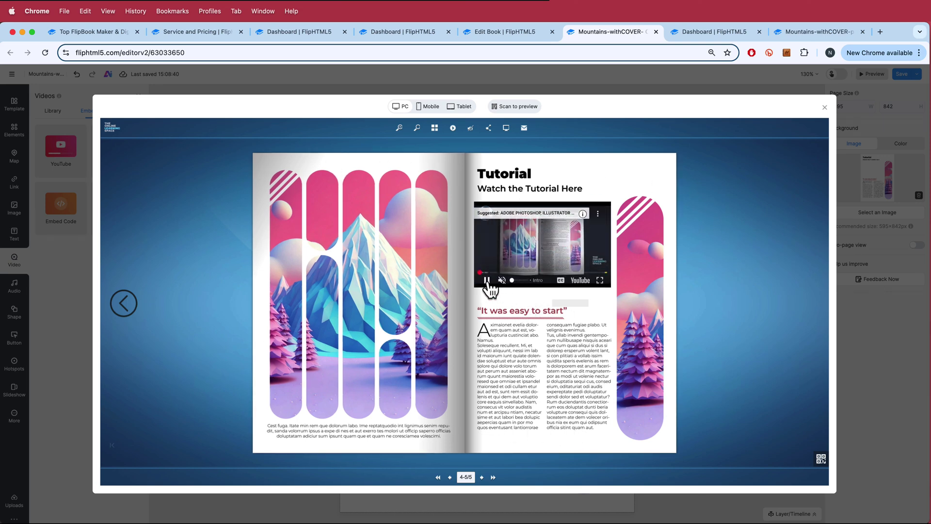
left_click(545, 184)
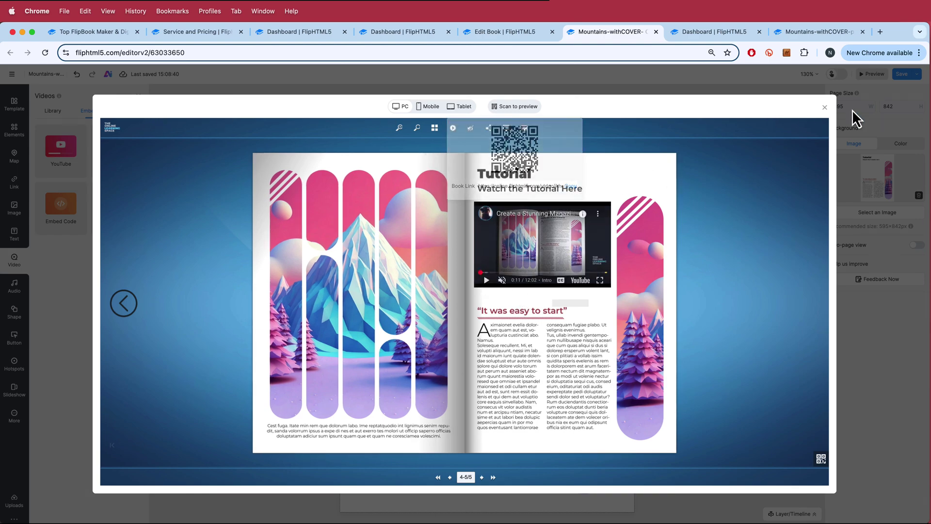
left_click(825, 108)
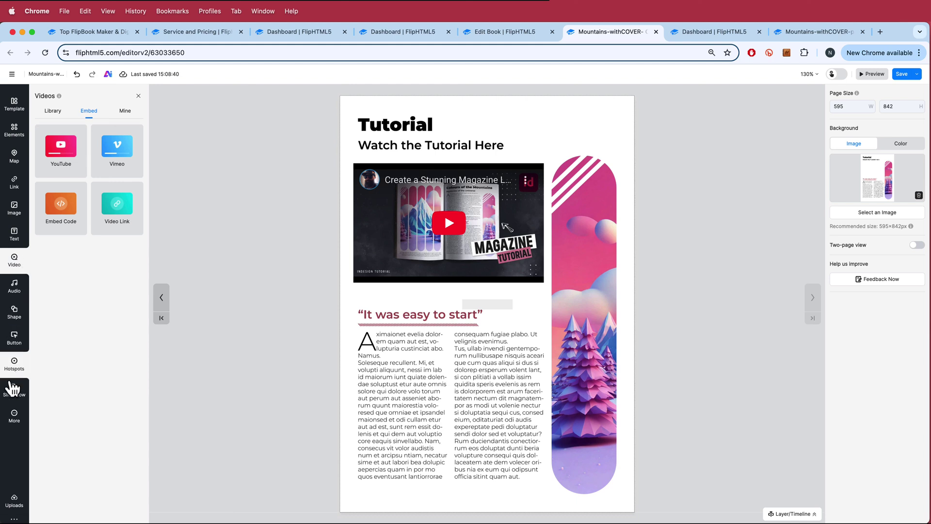
Add a Quiz widget to the Tutorial page and place its area just below the video.
mouse_move(17, 422)
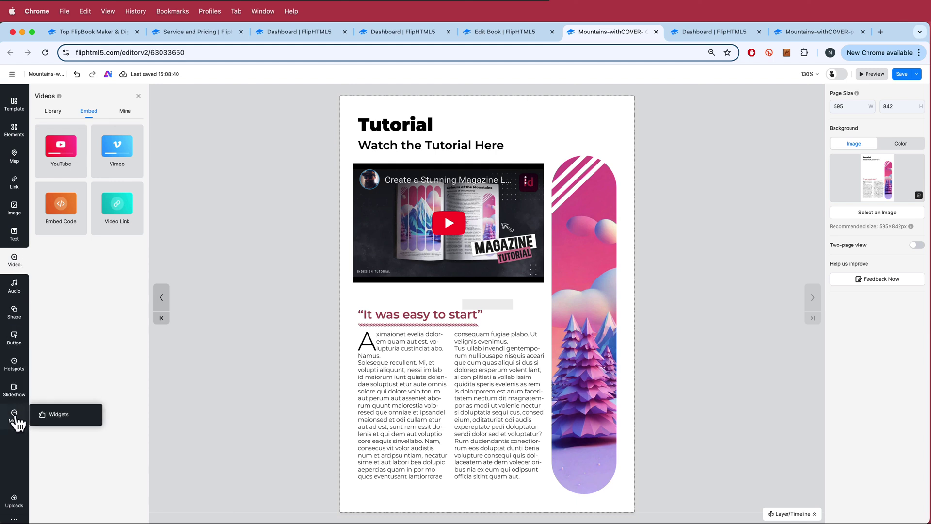
left_click(53, 419)
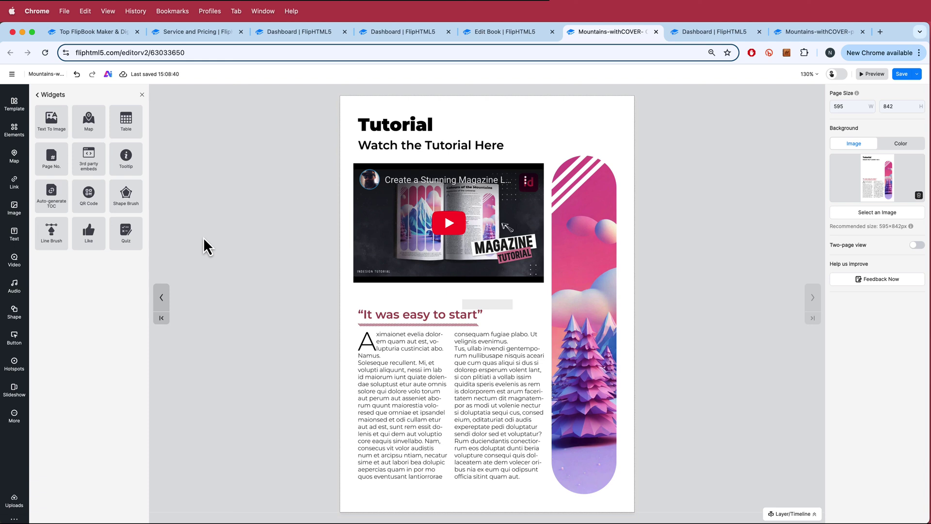
left_click(128, 235)
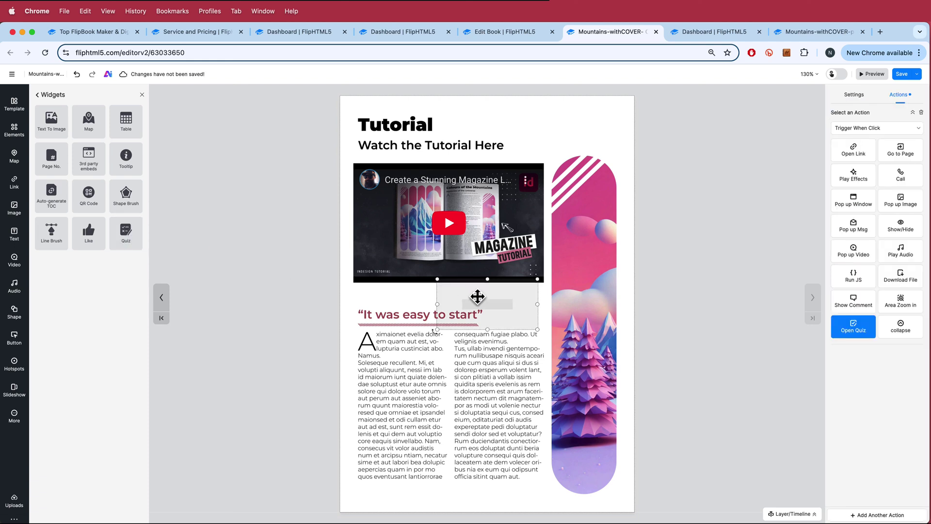
left_click_drag(478, 295, 397, 302)
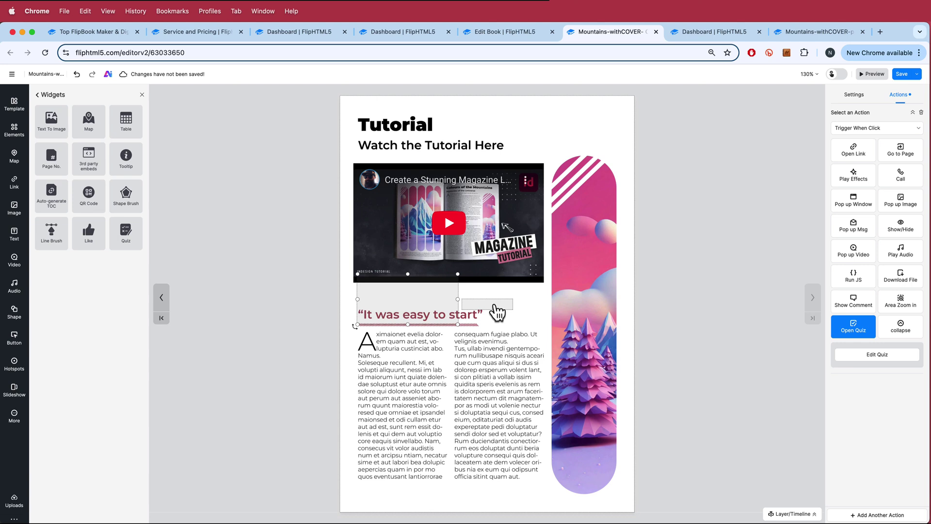
Remove the small link area below the video and resize the quiz area to fit above the "It was easy to start" quote.
left_click(495, 306)
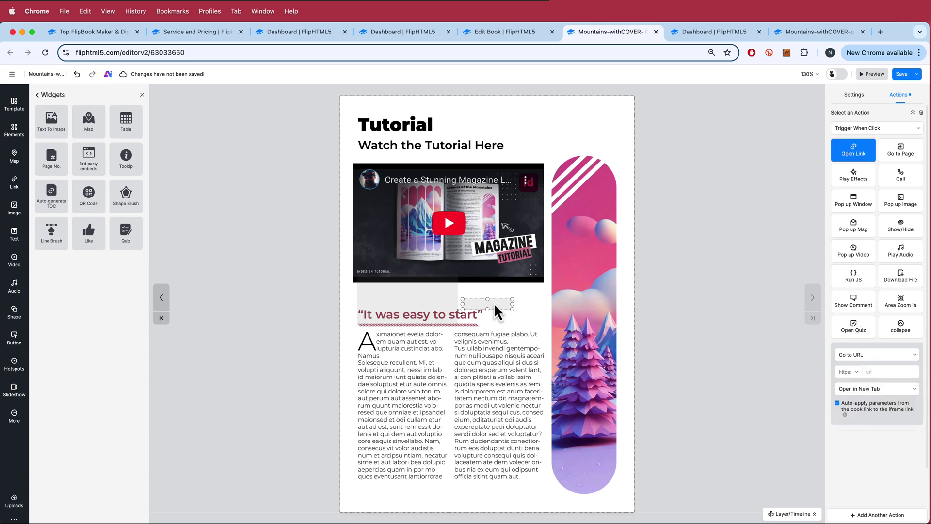
left_click_drag(456, 315, 420, 308)
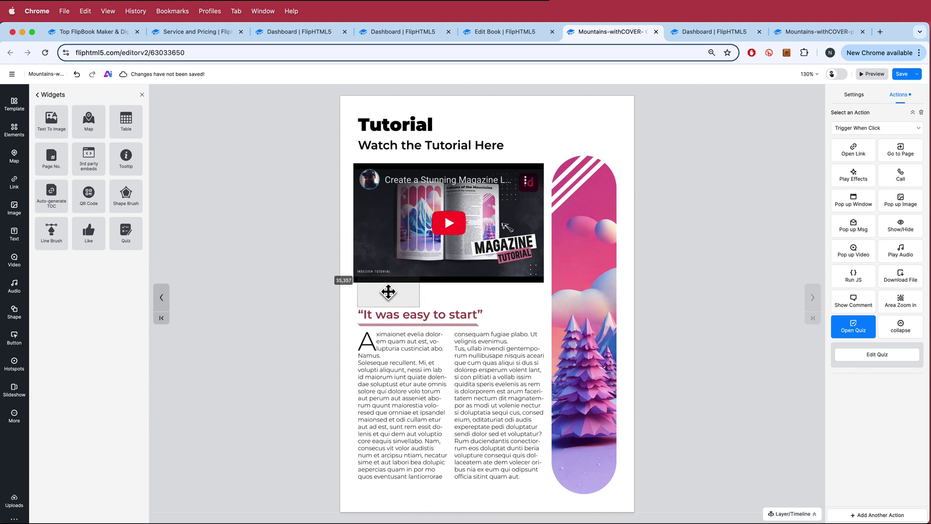
left_click_drag(390, 279, 480, 298)
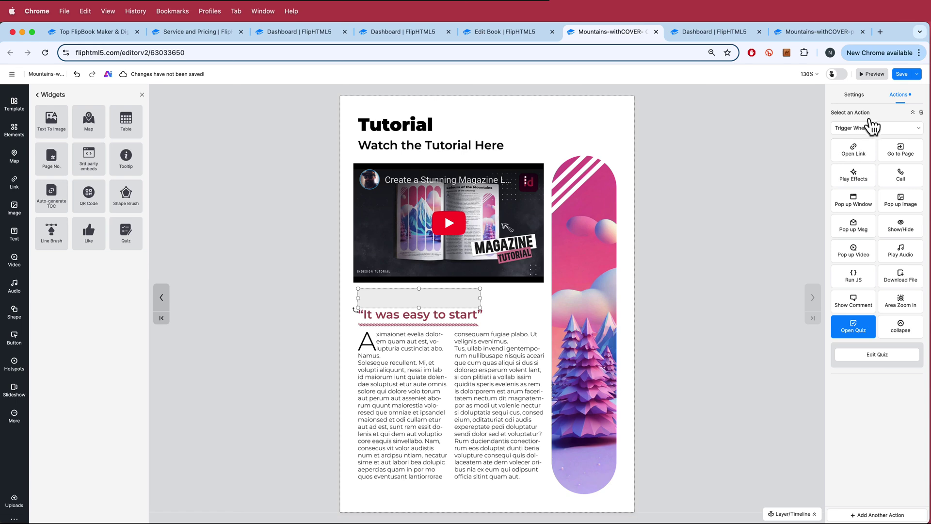
Set the quiz question to "What was the video about ?" with option A "Indesign" as the correct answer and option B "Space".
left_click(871, 357)
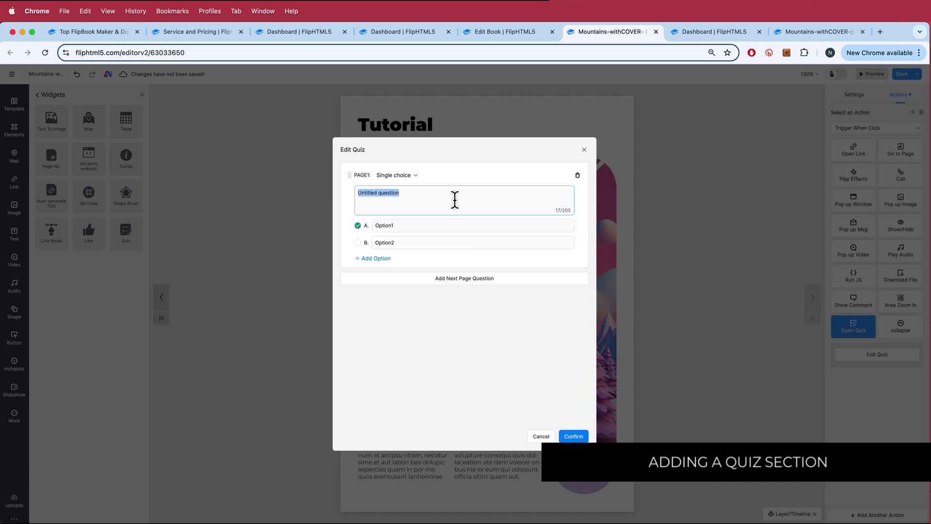
type("What was the video about ?")
key("Tab")
type("Indesign")
key("Tab")
type("Space")
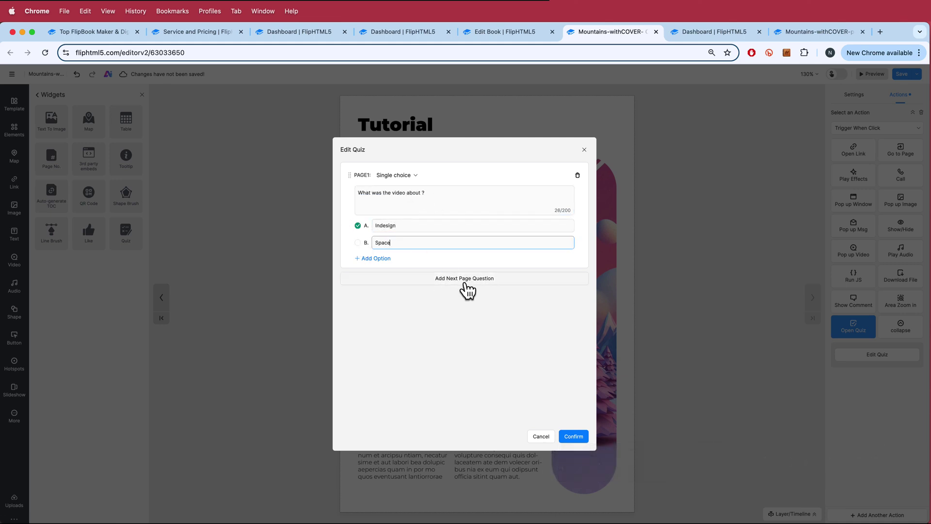
left_click(575, 438)
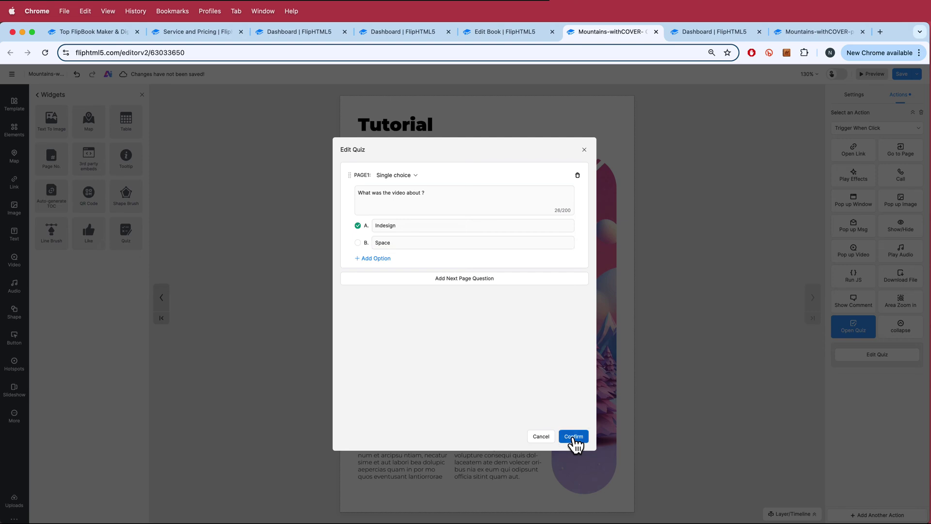
Give the quiz area rounded corners with a radius of 69 and set its opacity to 75.
left_click(862, 98)
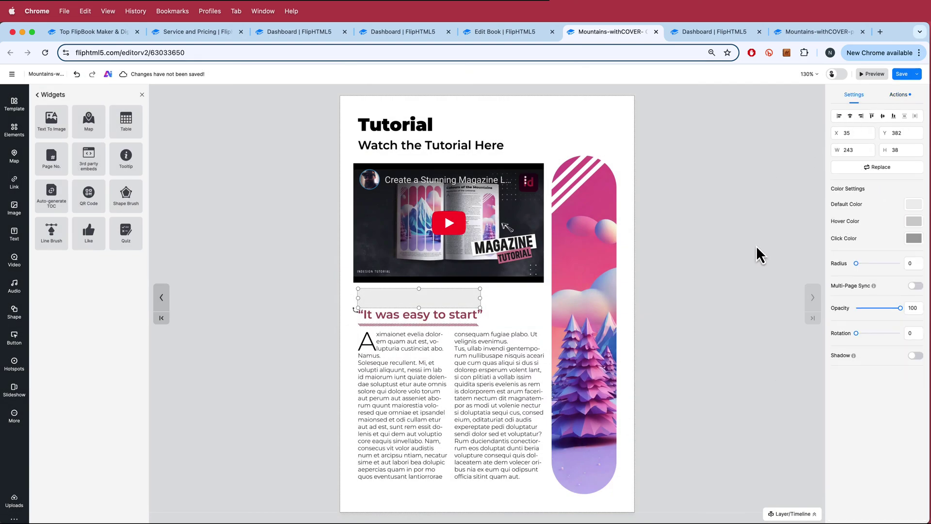
left_click_drag(855, 263, 881, 265)
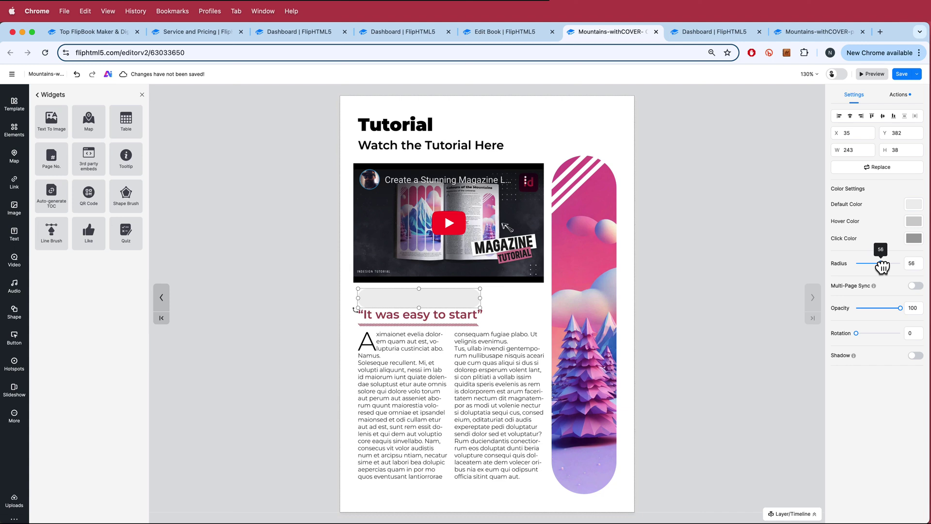
left_click(433, 309)
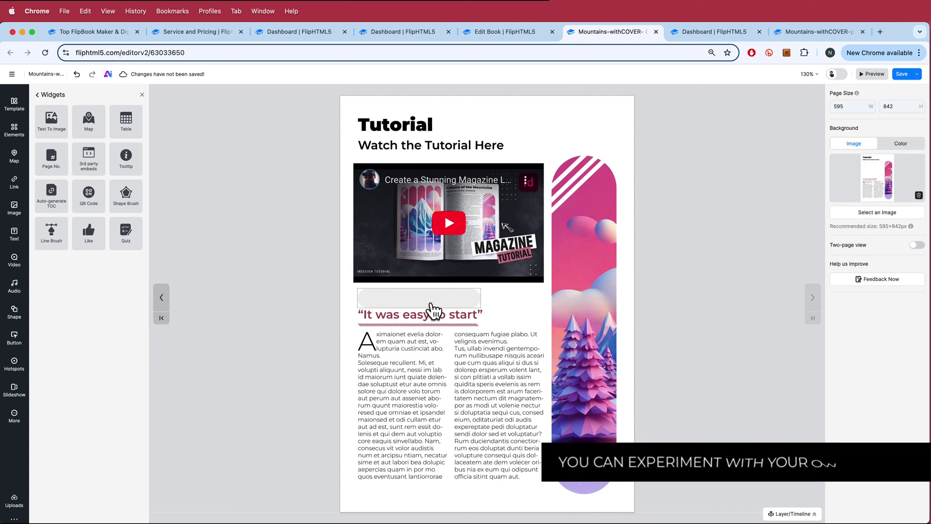
left_click(435, 299)
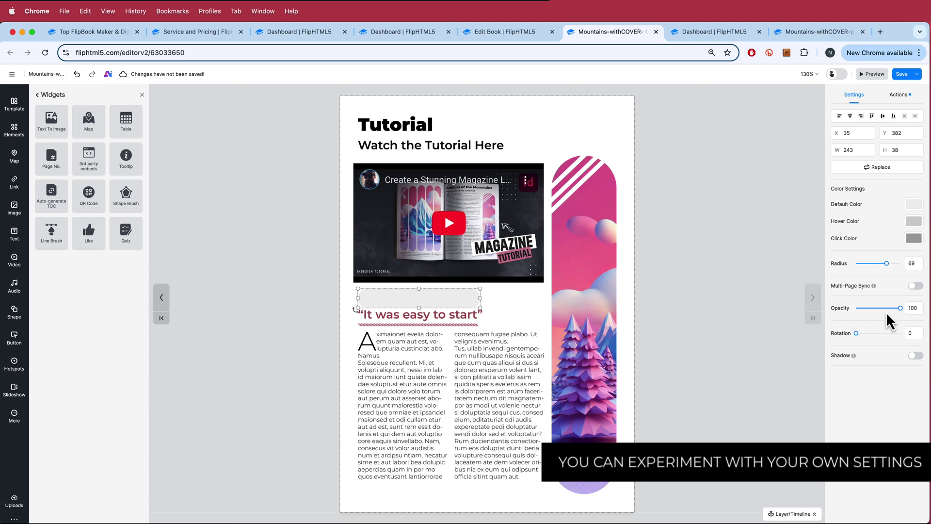
mouse_move(900, 307)
left_mouse_down()
mouse_move(854, 310)
mouse_move(889, 309)
left_mouse_up()
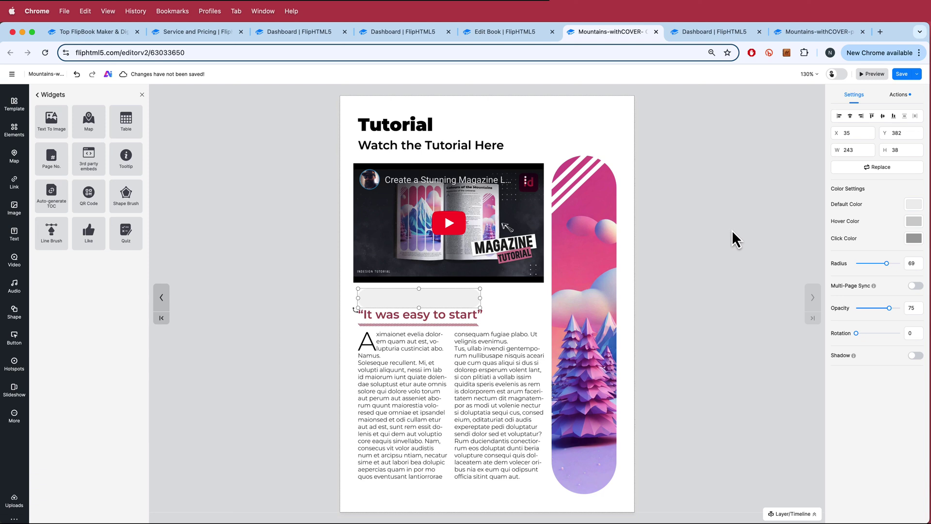
Add a bold black shadowed preset text to the Tutorial page and replace its wording with "Quiz".
left_click(15, 236)
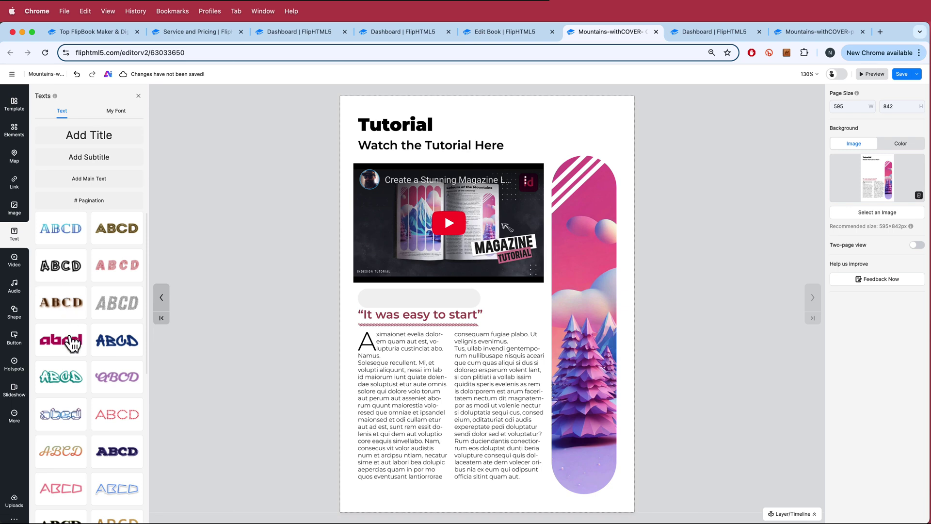
scroll(73, 360, "down", 3)
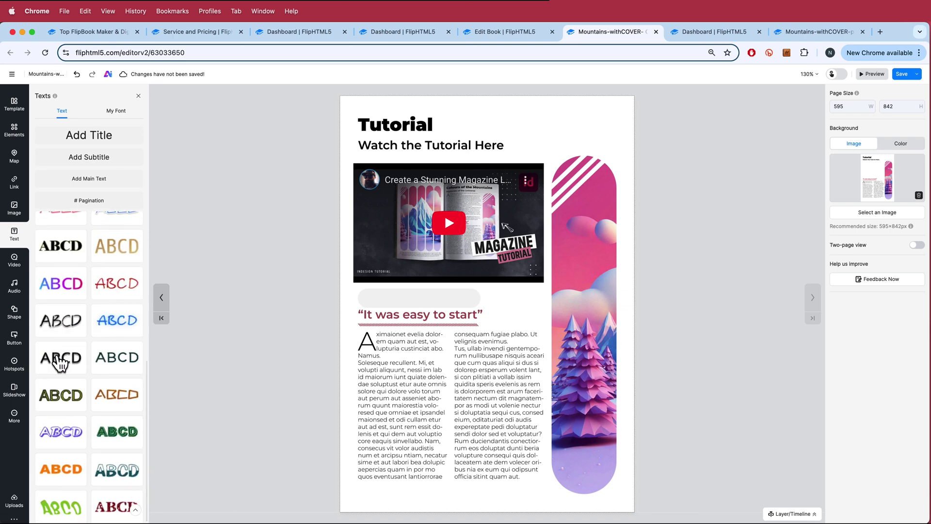
left_click(57, 362)
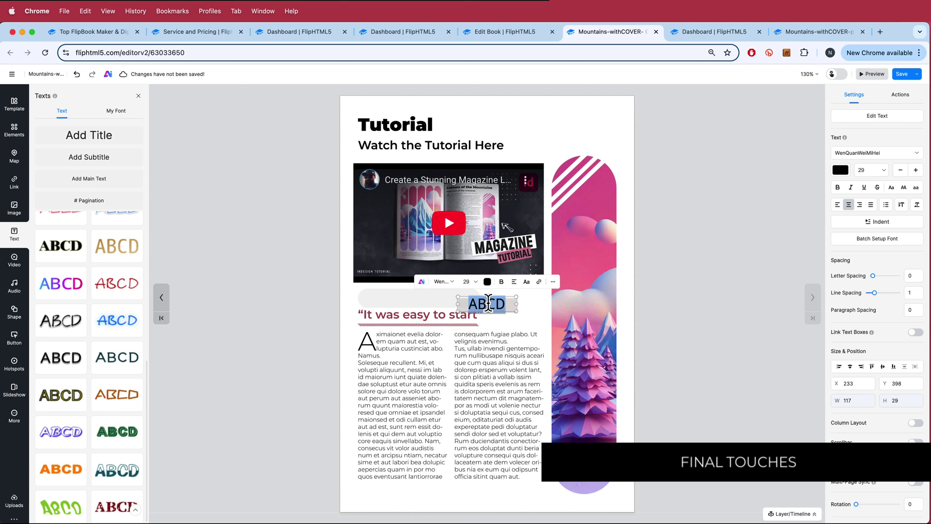
type("Quiz")
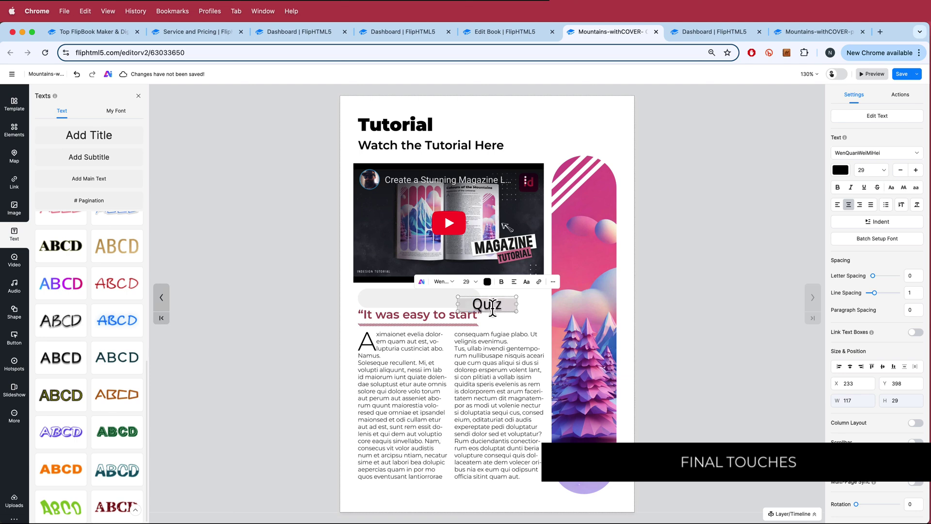
Set the "Quiz" text to size 25 in a bold sans-serif font and centre it on the rounded quiz area.
left_click_drag(508, 307, 471, 305)
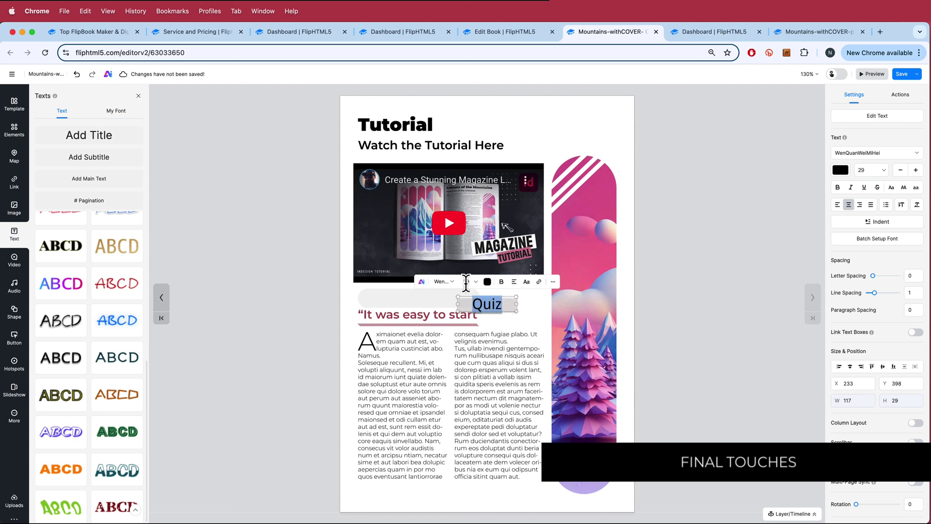
left_click(465, 281)
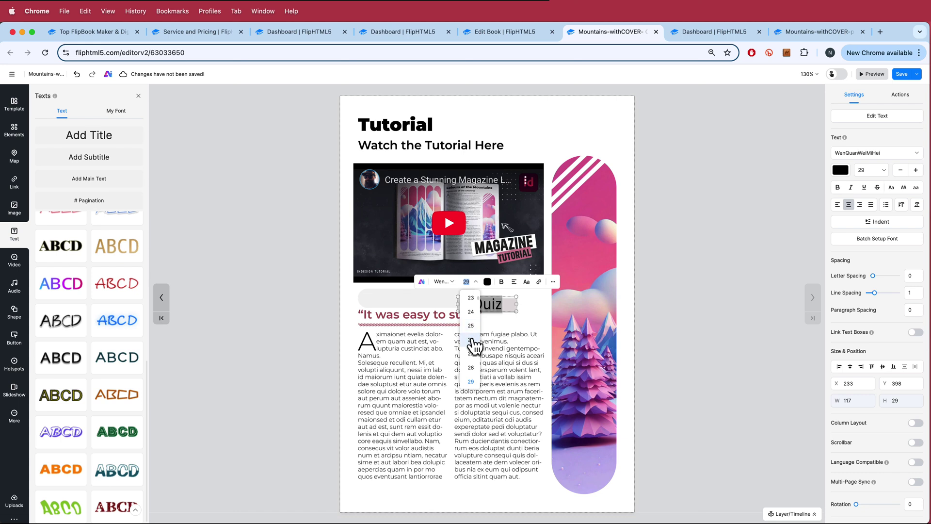
left_click(471, 325)
left_click(453, 282)
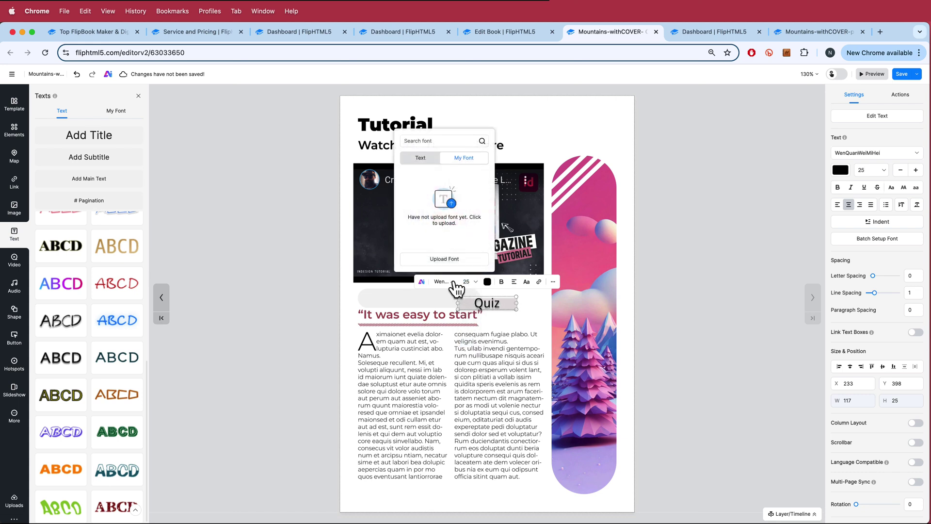
left_click(420, 158)
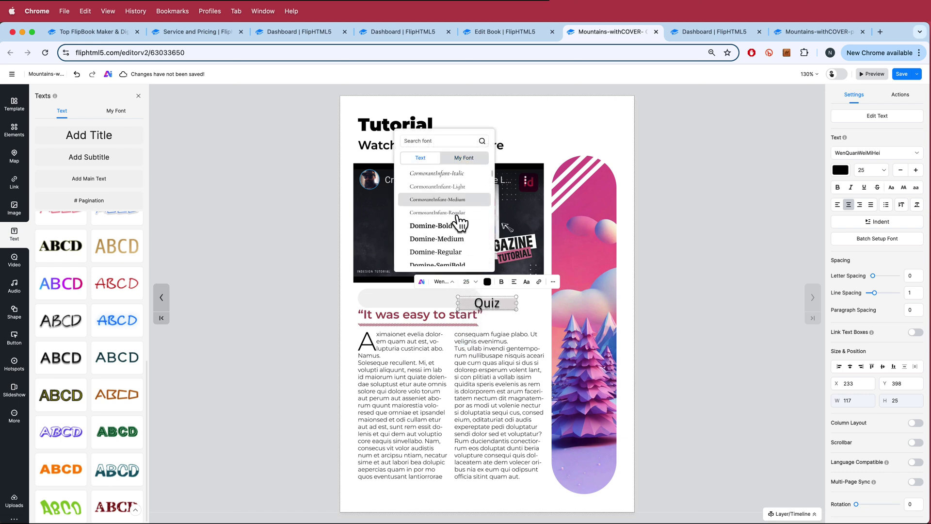
scroll(458, 223, "down", 3)
left_click(484, 222)
left_click(529, 315)
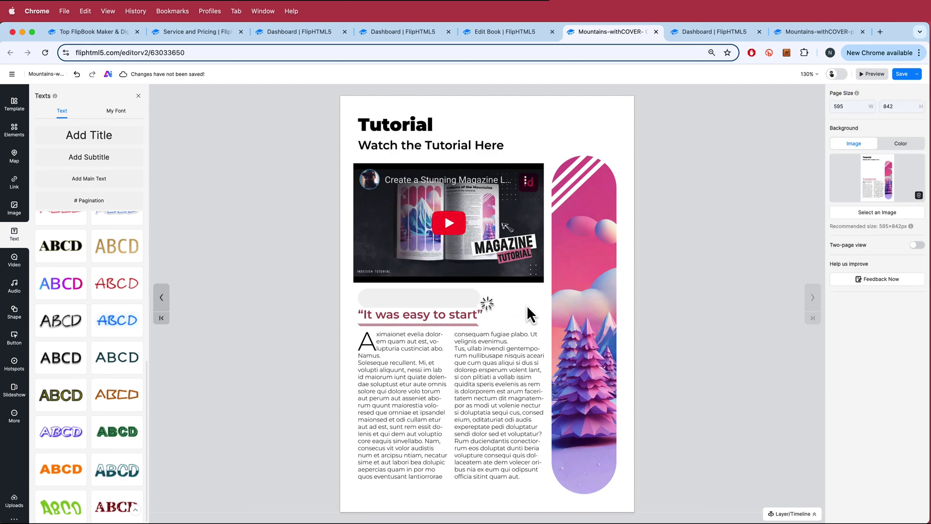
left_click_drag(487, 303, 423, 299)
left_click(692, 185)
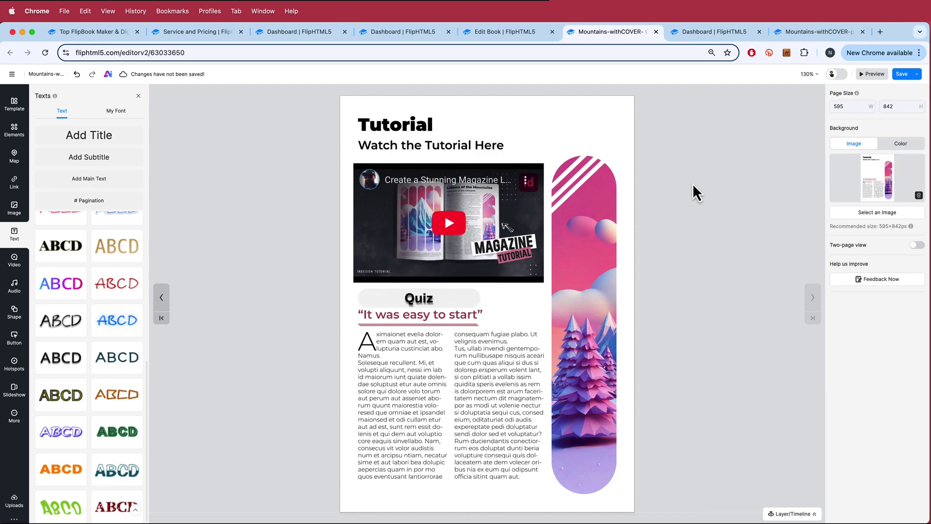
Preview the Tutorial spread, test the quiz by answering "Indesign", and return to the page editor.
left_click(874, 74)
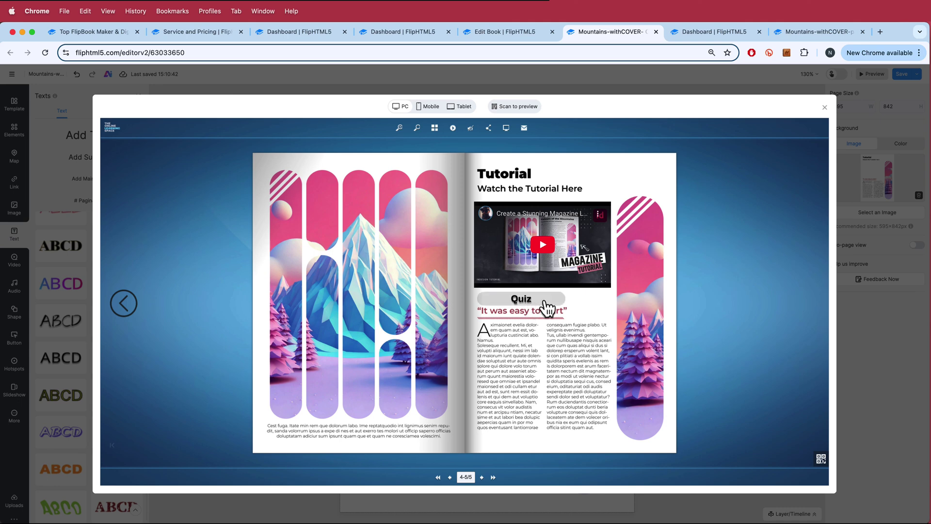
left_click(547, 308)
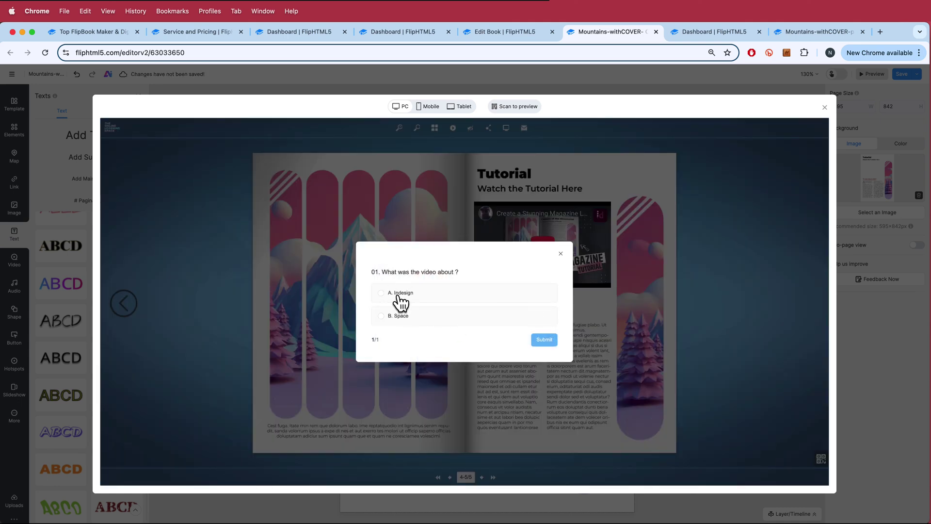
left_click(398, 295)
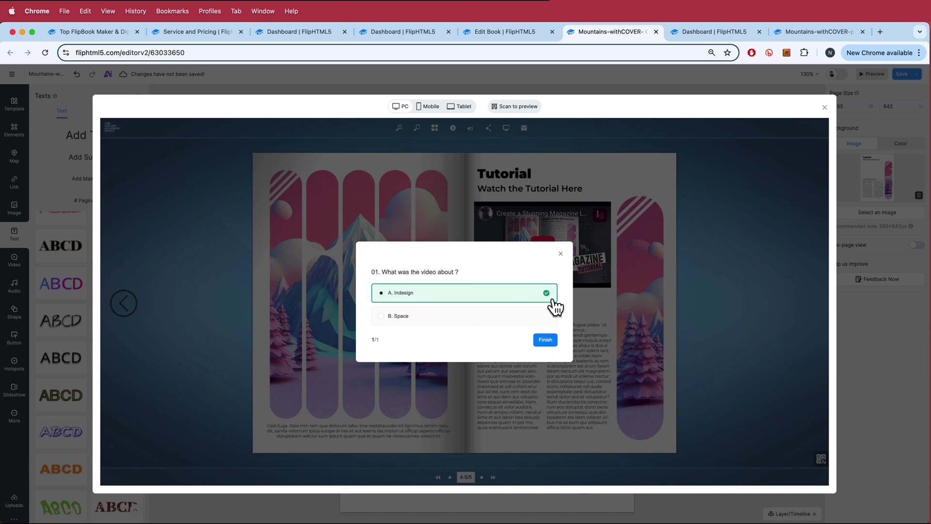
left_click(561, 254)
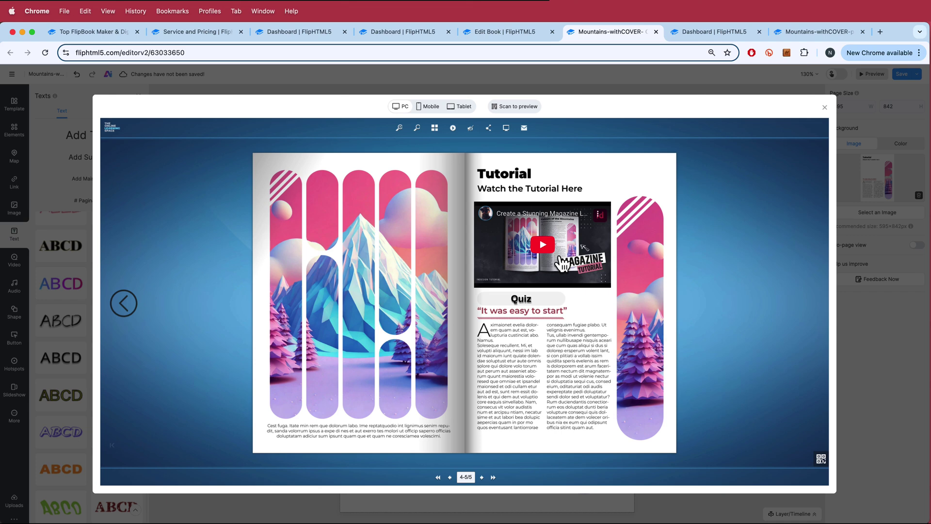
left_click(825, 107)
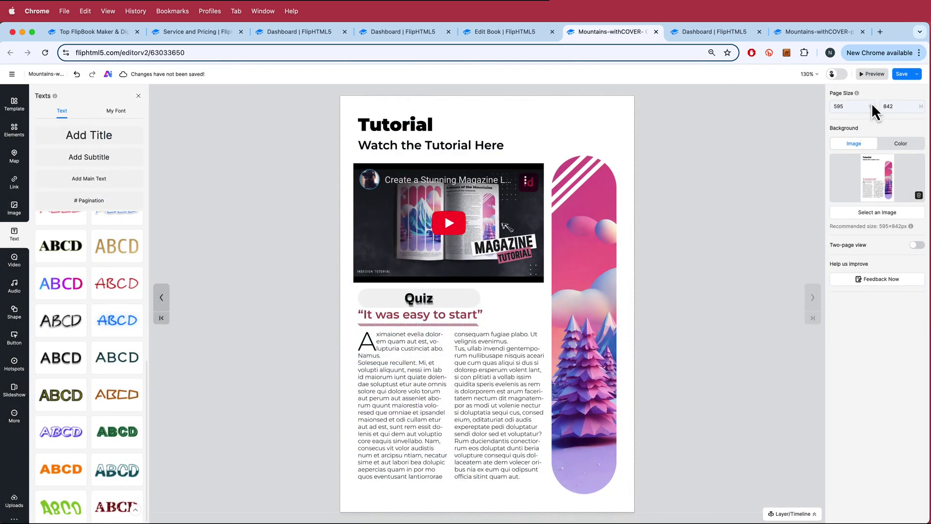
Save the page edits and leave the editor for the list of publications.
left_click(917, 74)
left_click(912, 93)
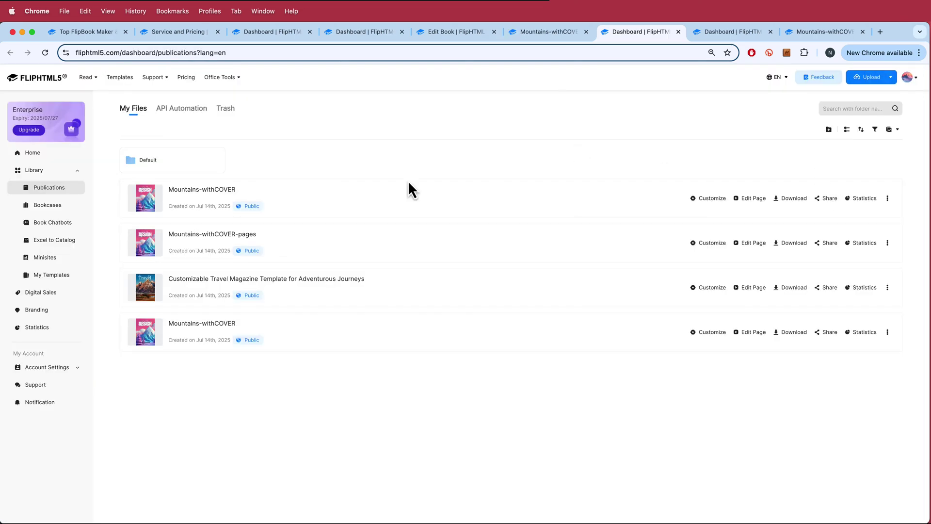
Examine the share options and book link of the first Mountains-withCOVER publication, and open the publication statistics.
left_click(827, 199)
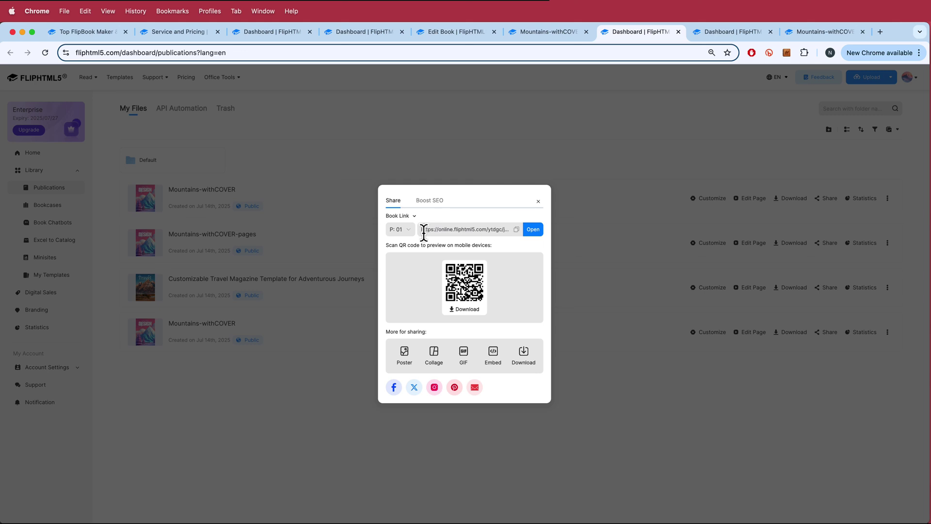
left_click_drag(421, 230, 566, 229)
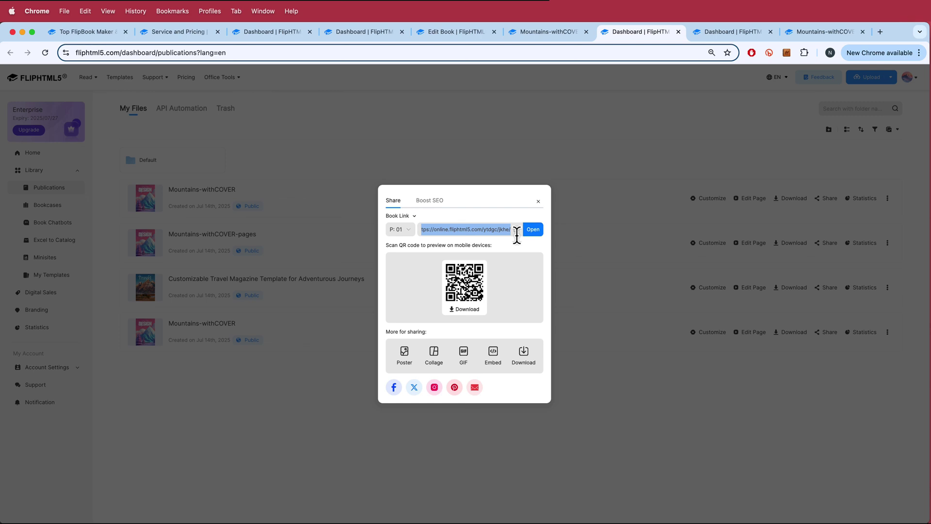
left_click(538, 201)
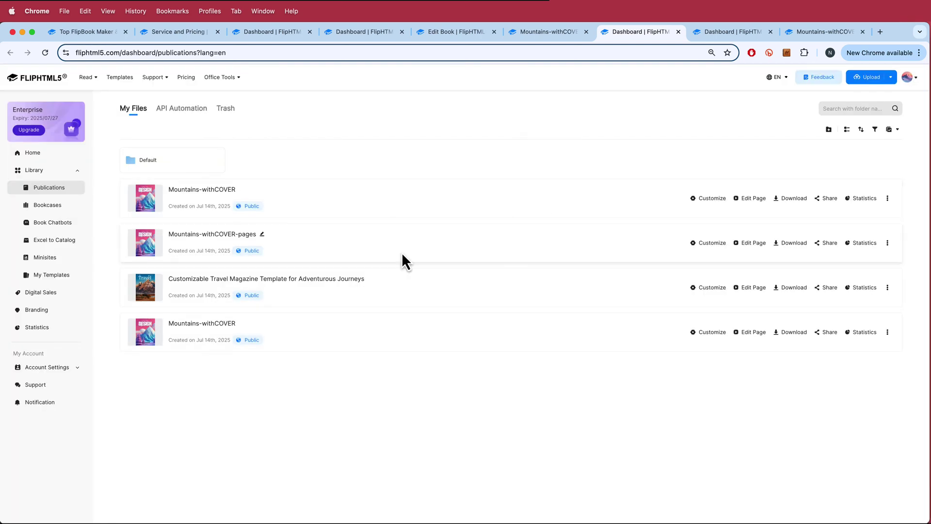
left_click(37, 328)
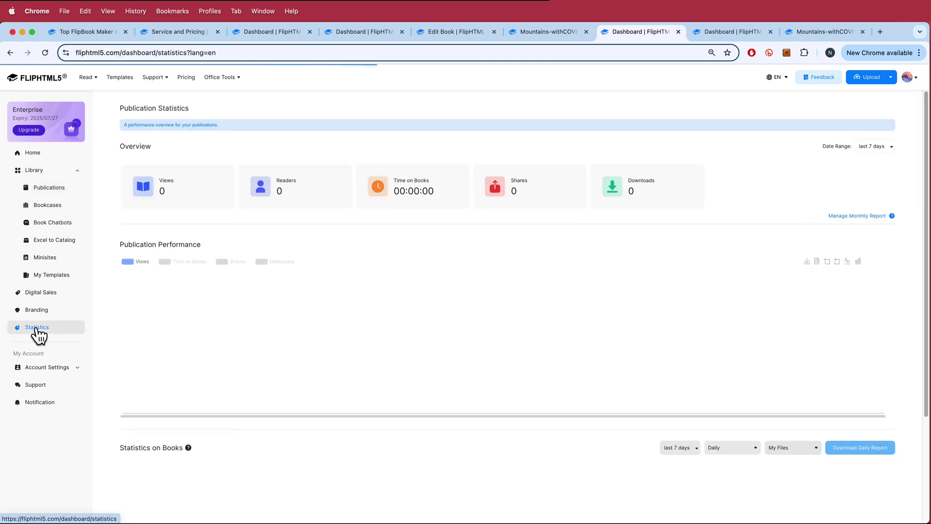